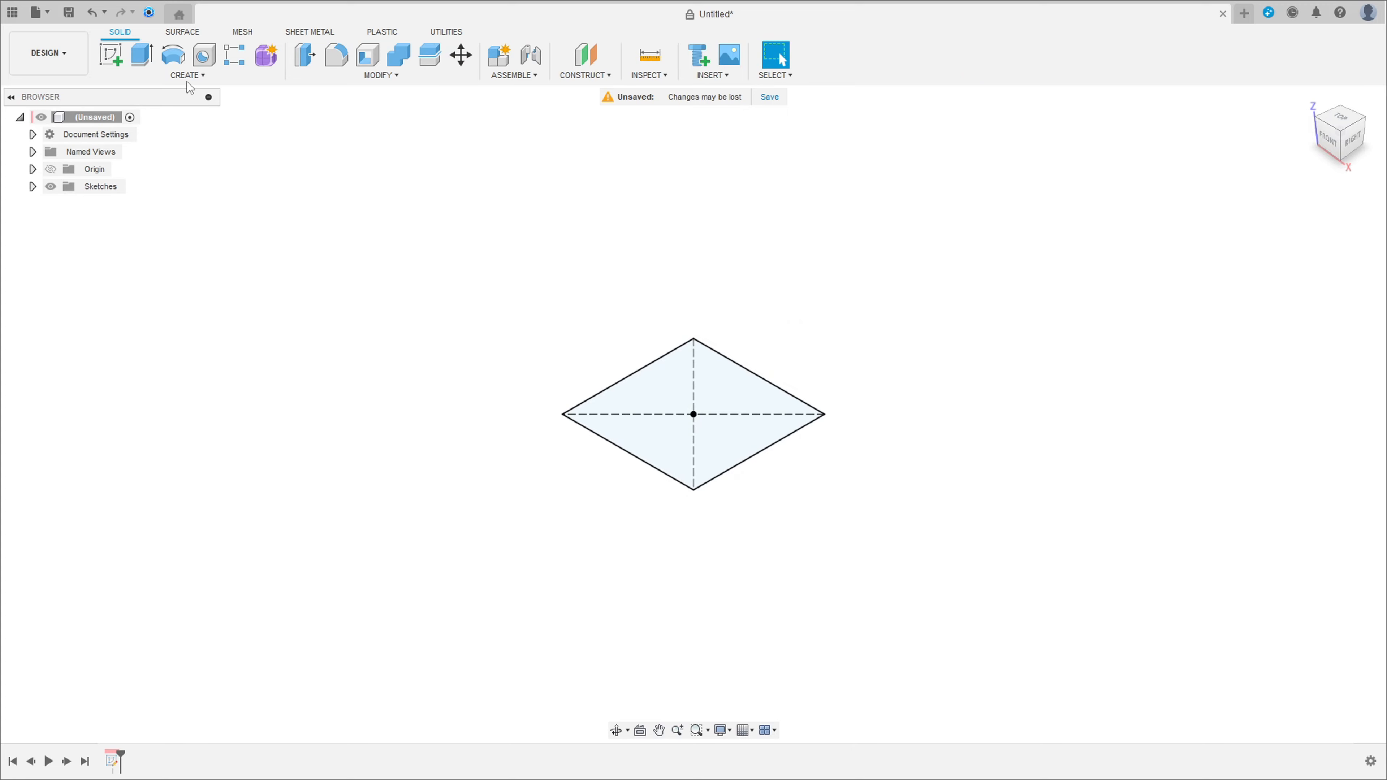
Create a construction plane offset 100 mm above the square sketch profile.
click(116, 60)
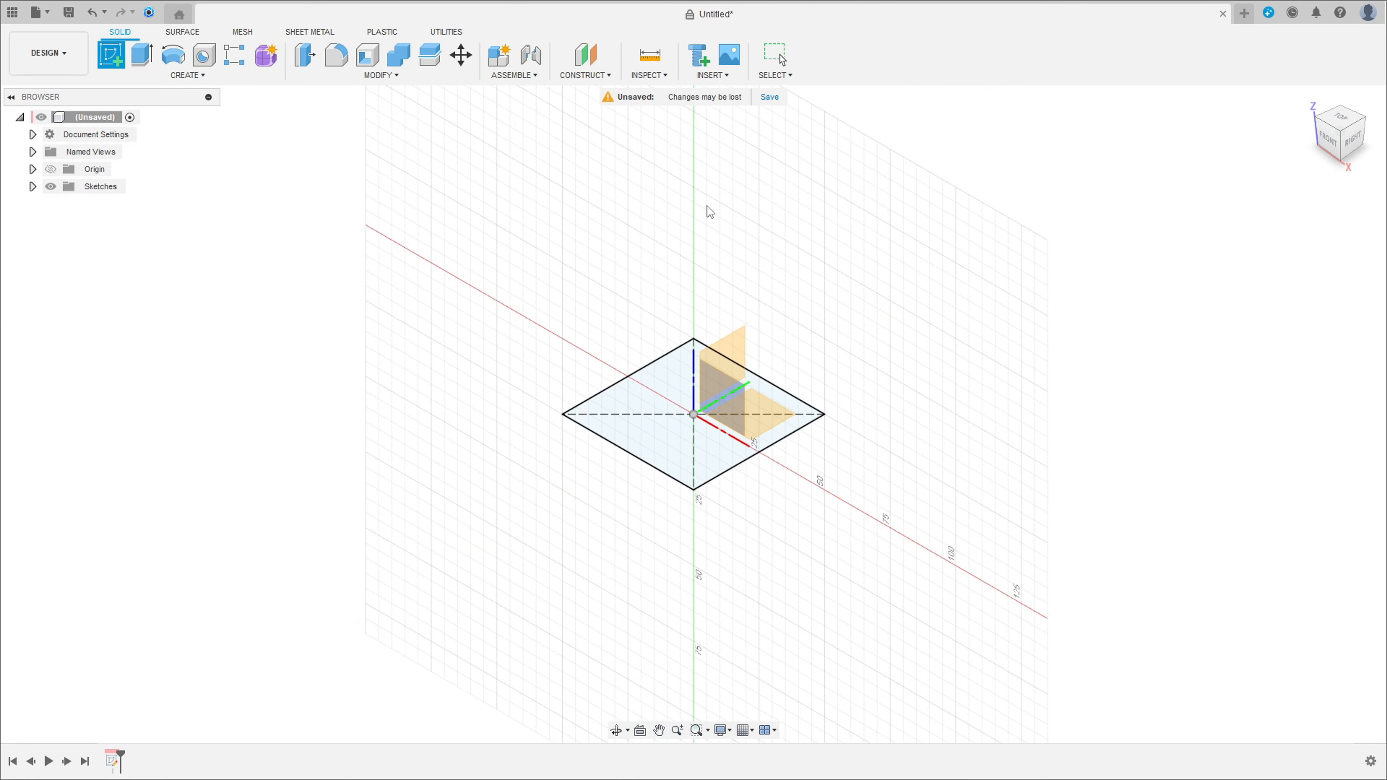
key(Escape)
click(602, 79)
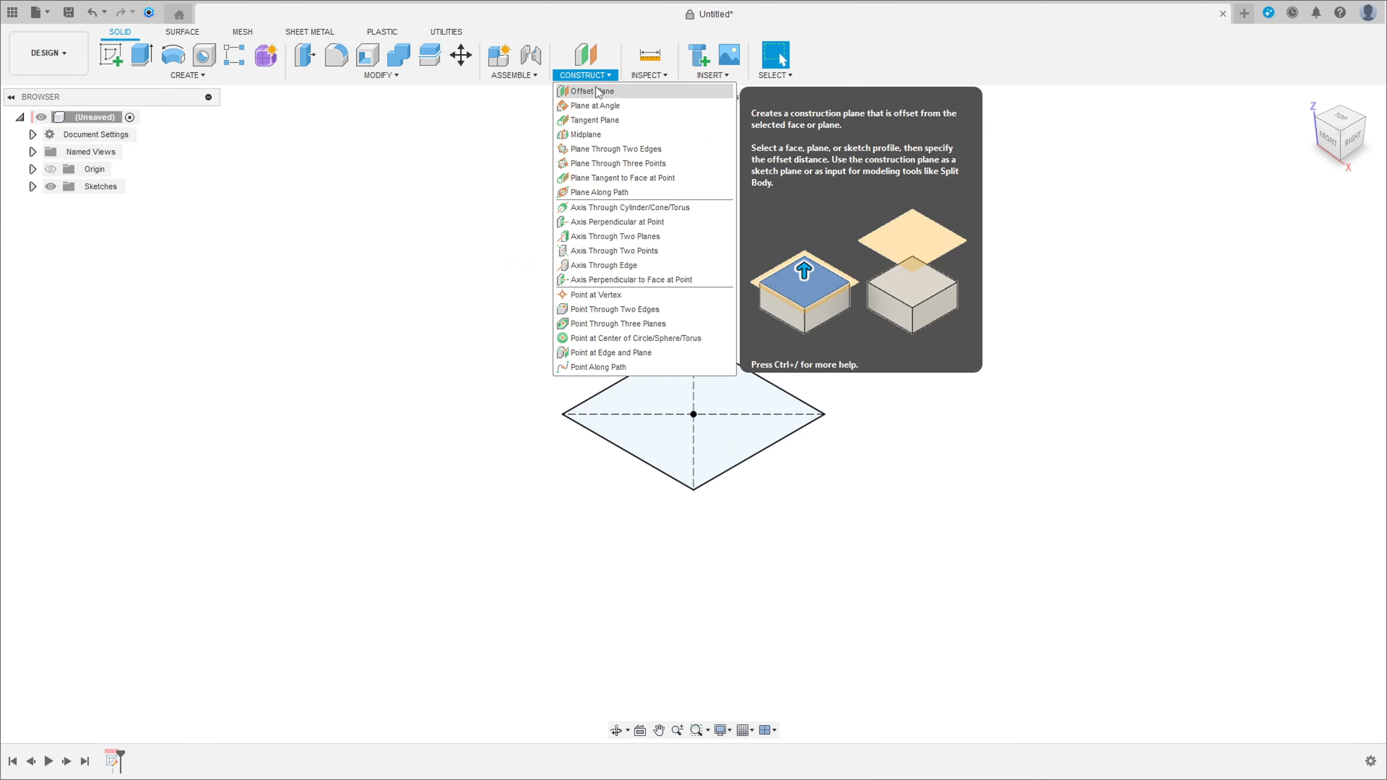
click(599, 91)
click(767, 411)
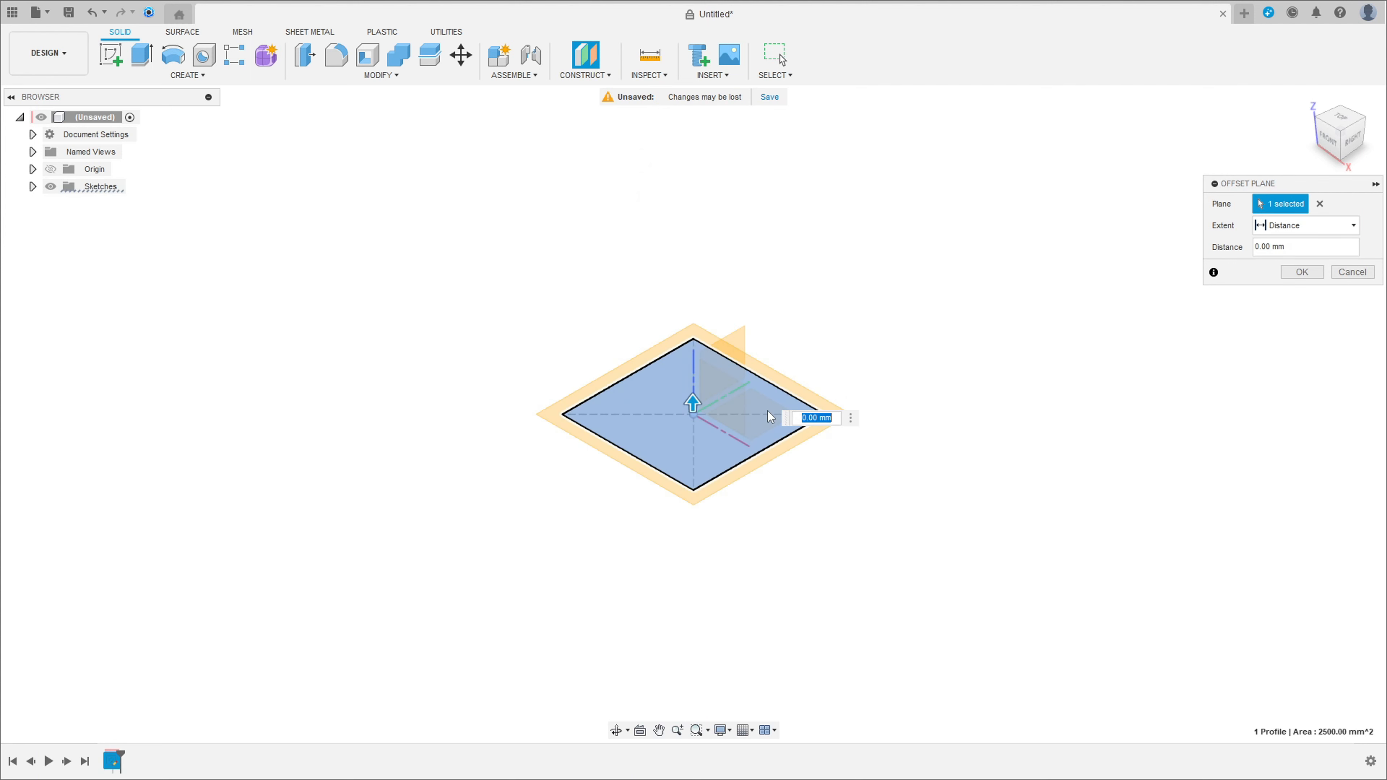
drag(691, 403, 684, 147)
middle_drag(863, 287, 891, 415)
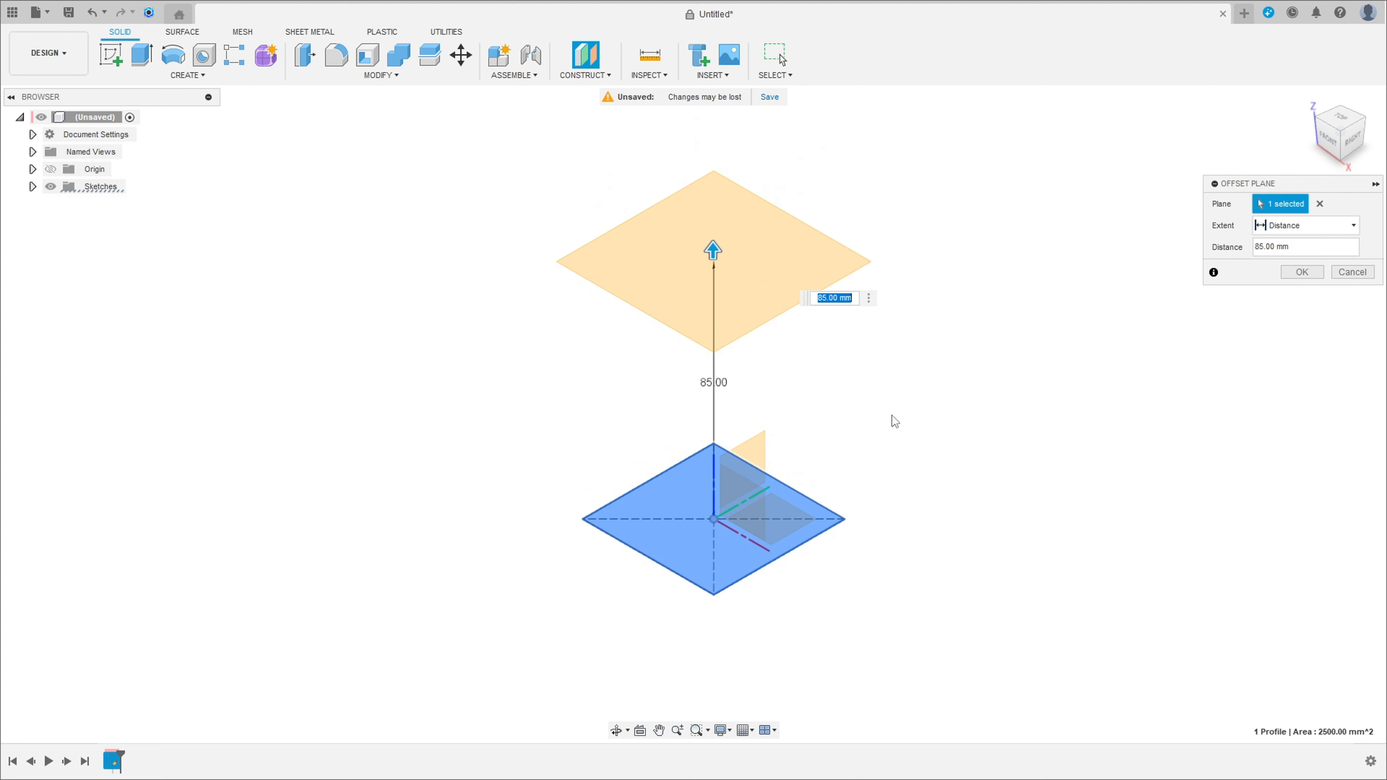
text(100)
key(Return)
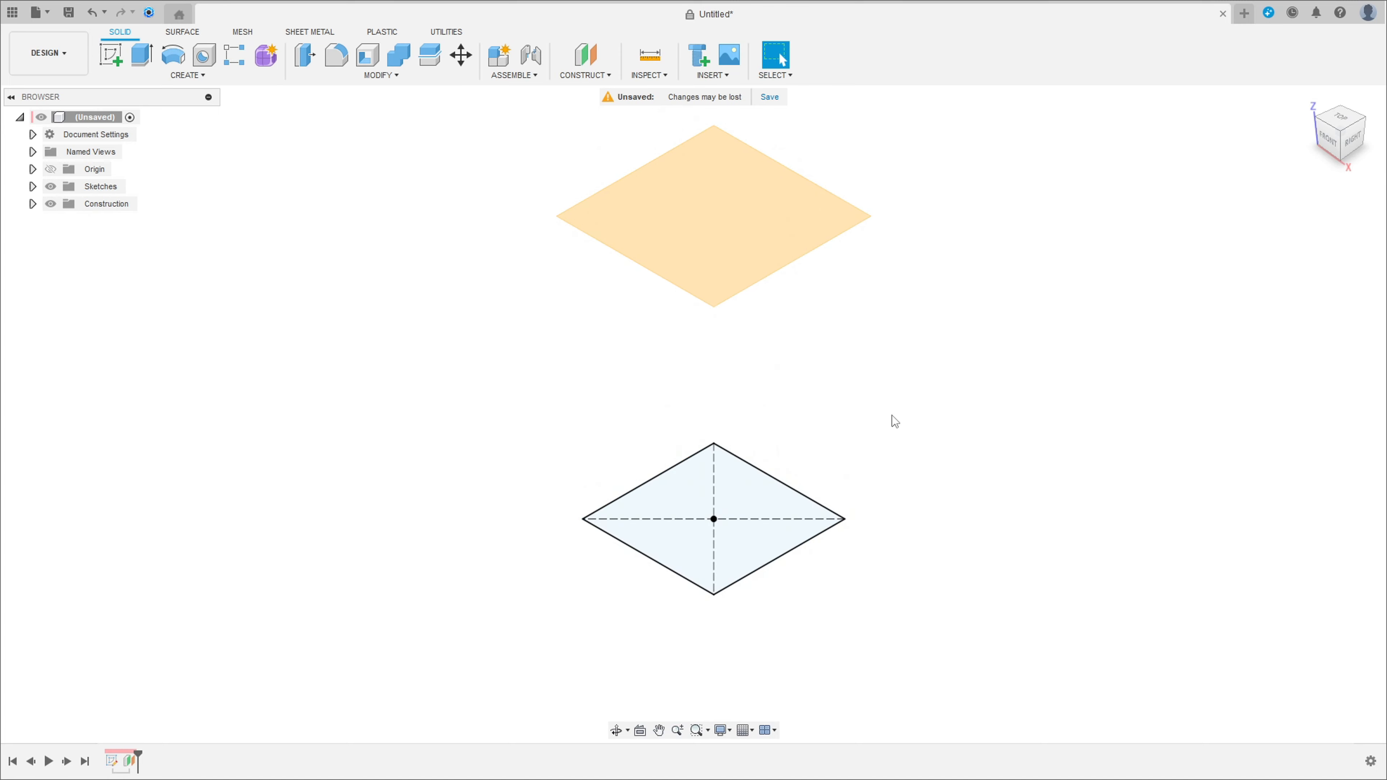
Sketch a 60 mm diameter circle centred on the origin on the offset plane and finish the sketch.
click(111, 55)
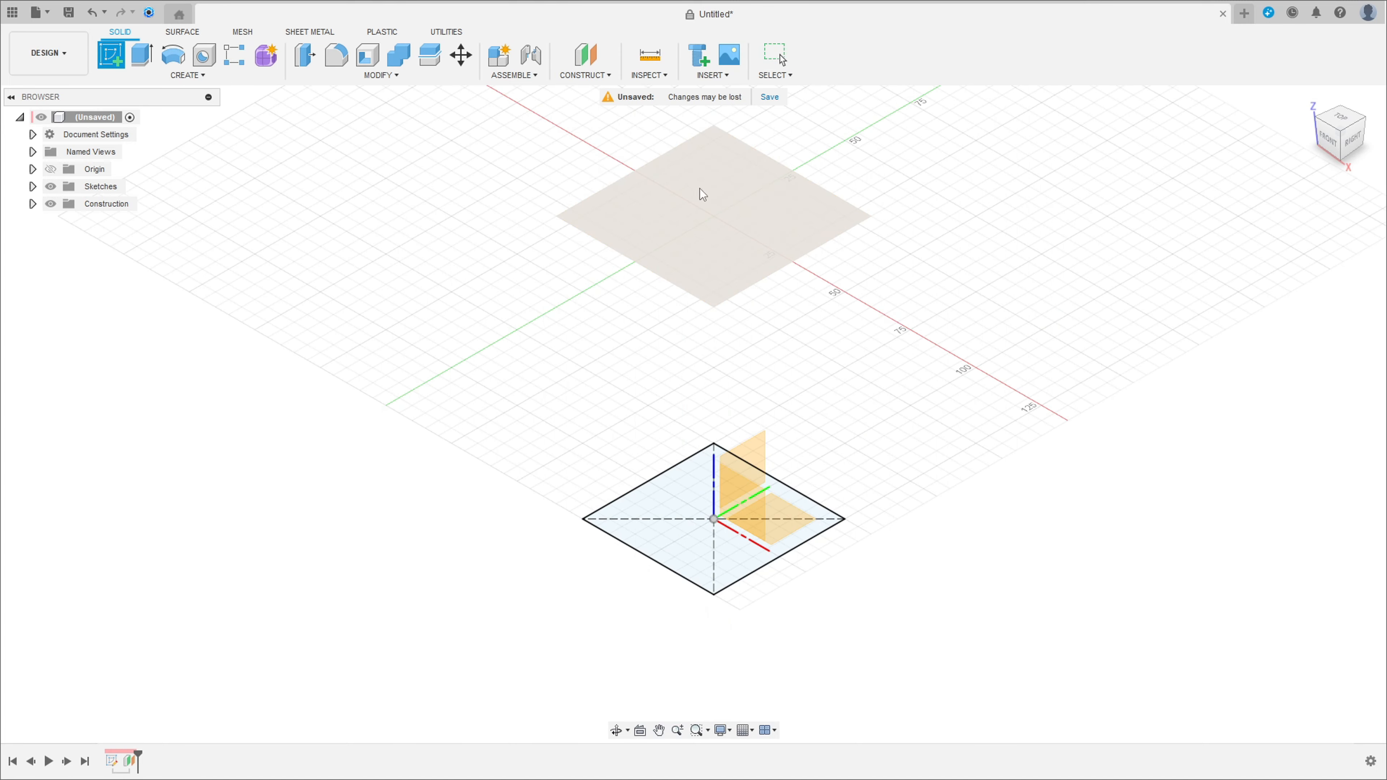
click(744, 209)
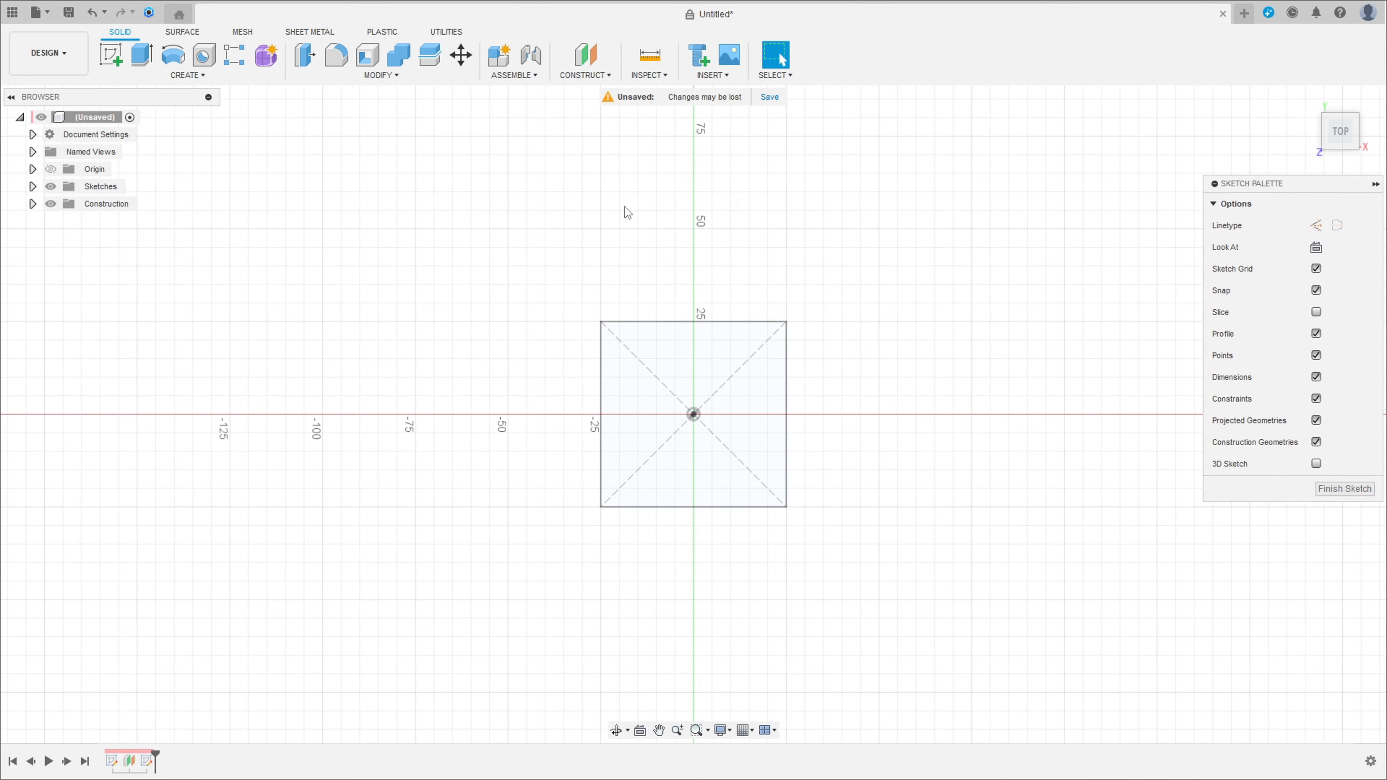
click(172, 54)
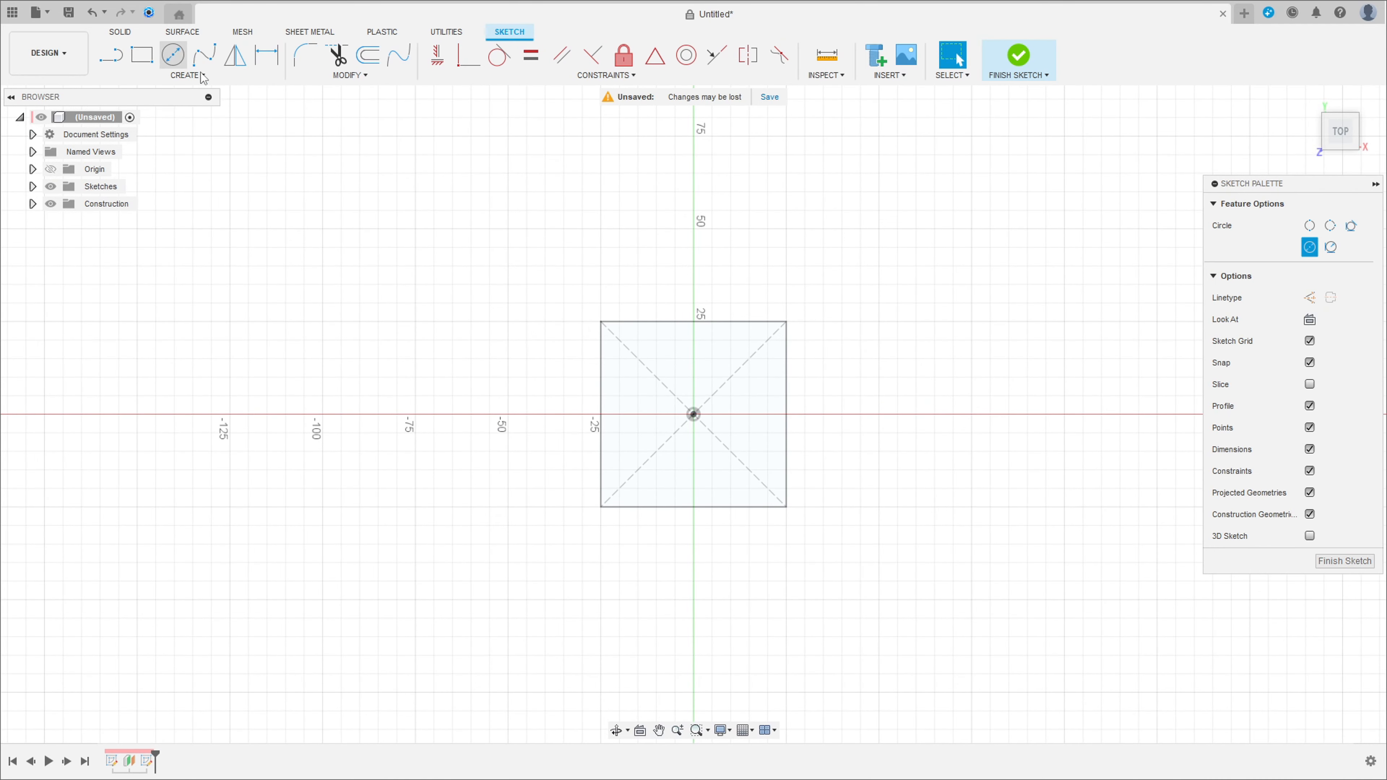
click(694, 414)
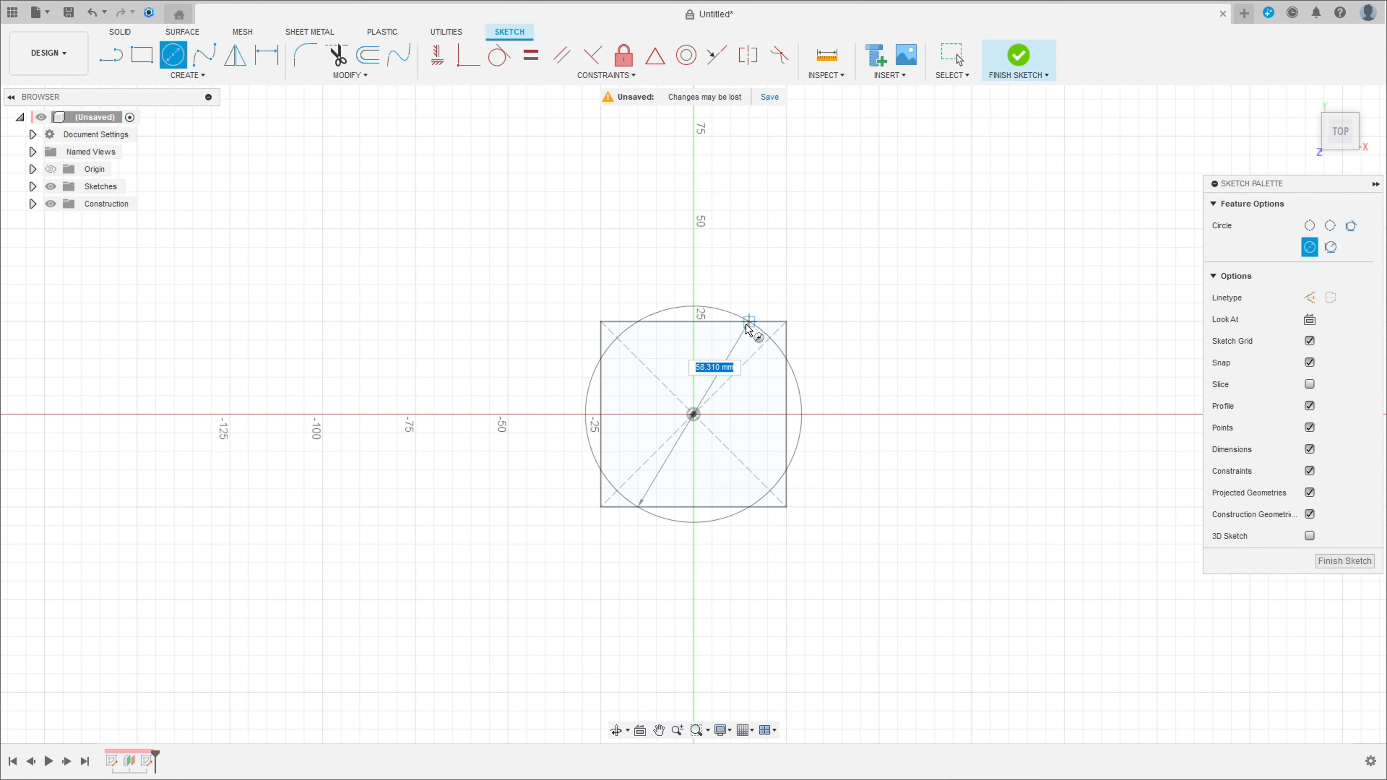
text(60)
key(Tab)
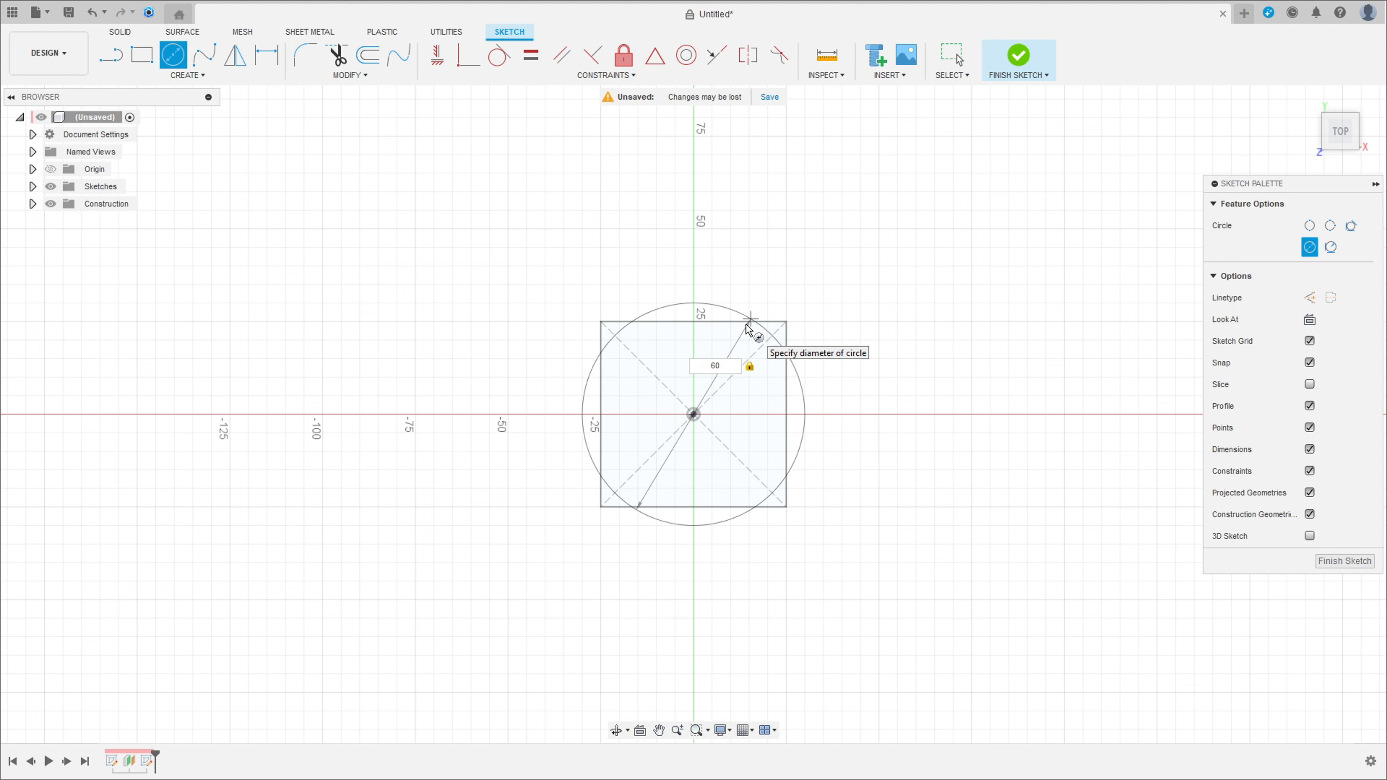
key(Return)
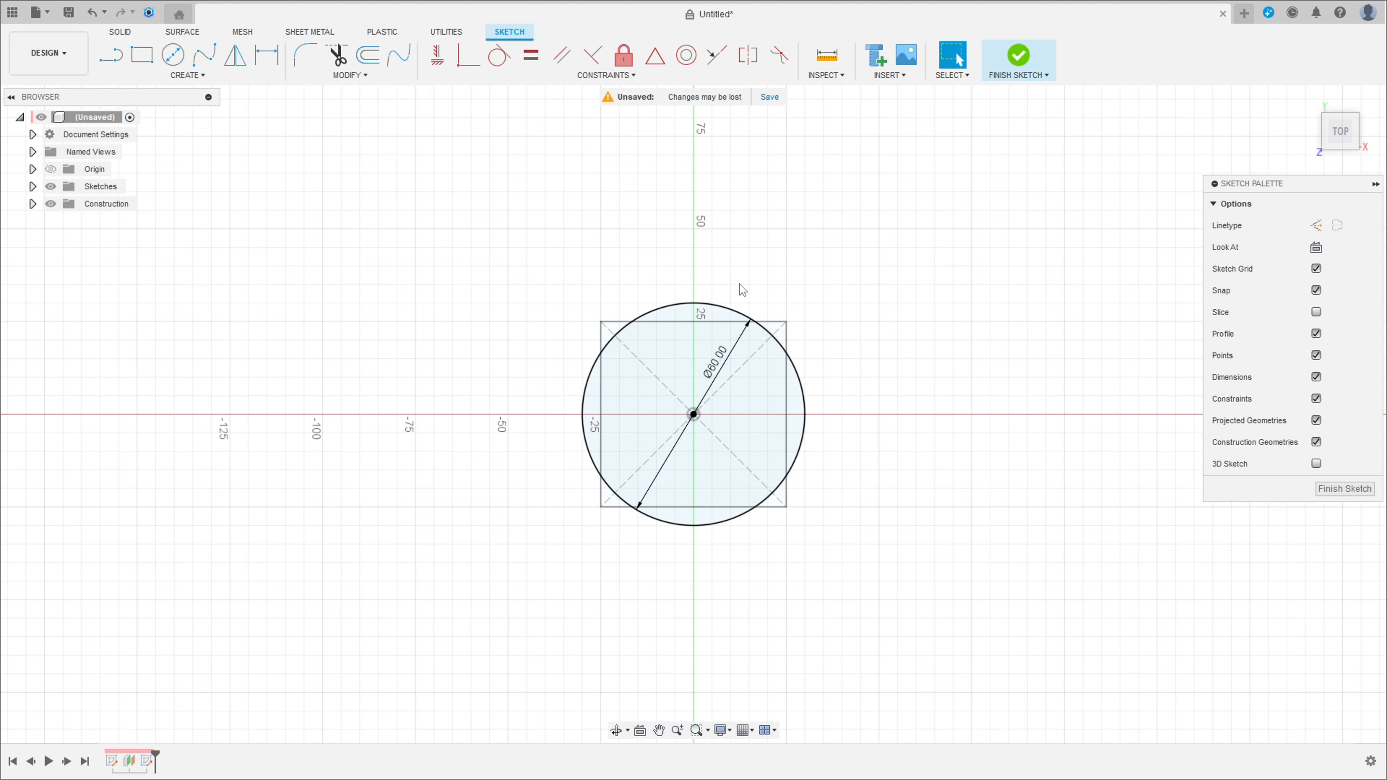
click(1018, 54)
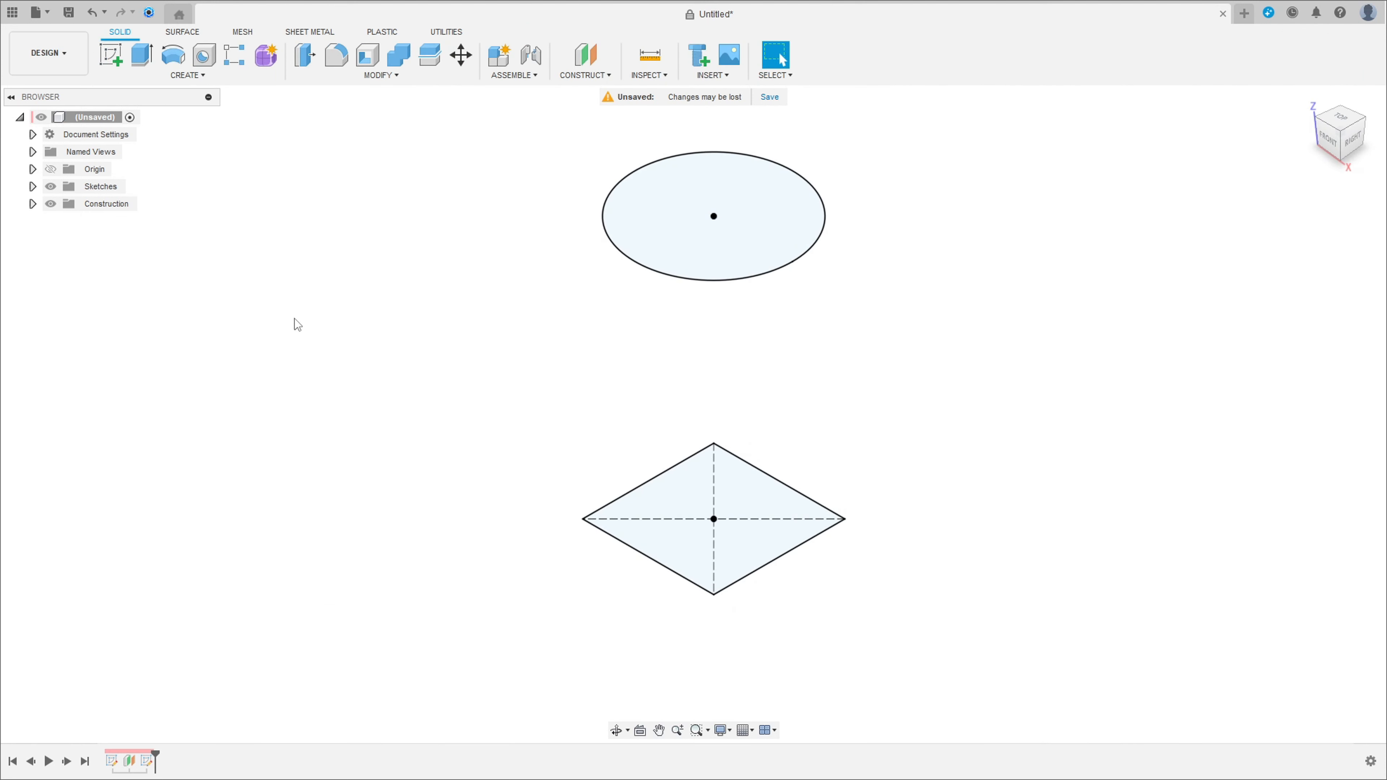
Start a Loft from the lower square profile to the upper circle profile.
click(187, 75)
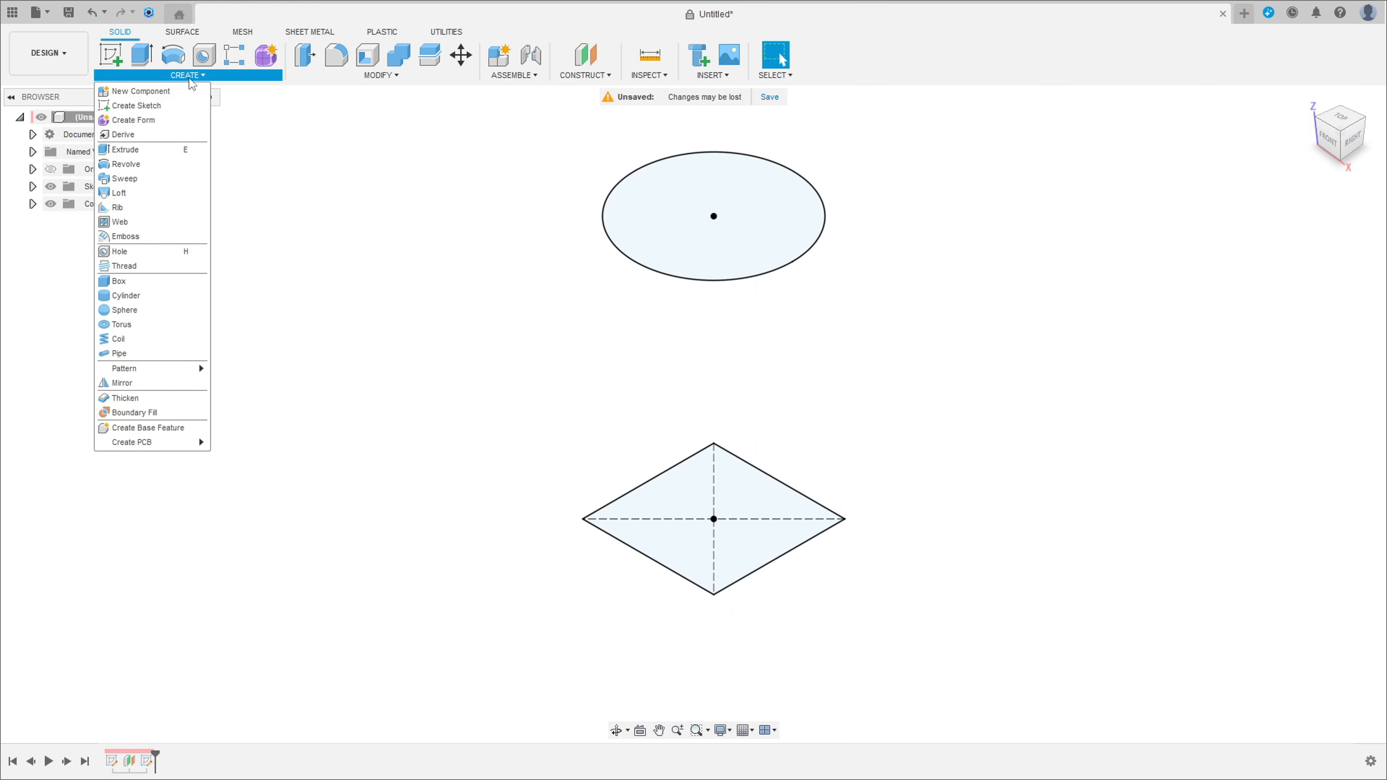
click(139, 186)
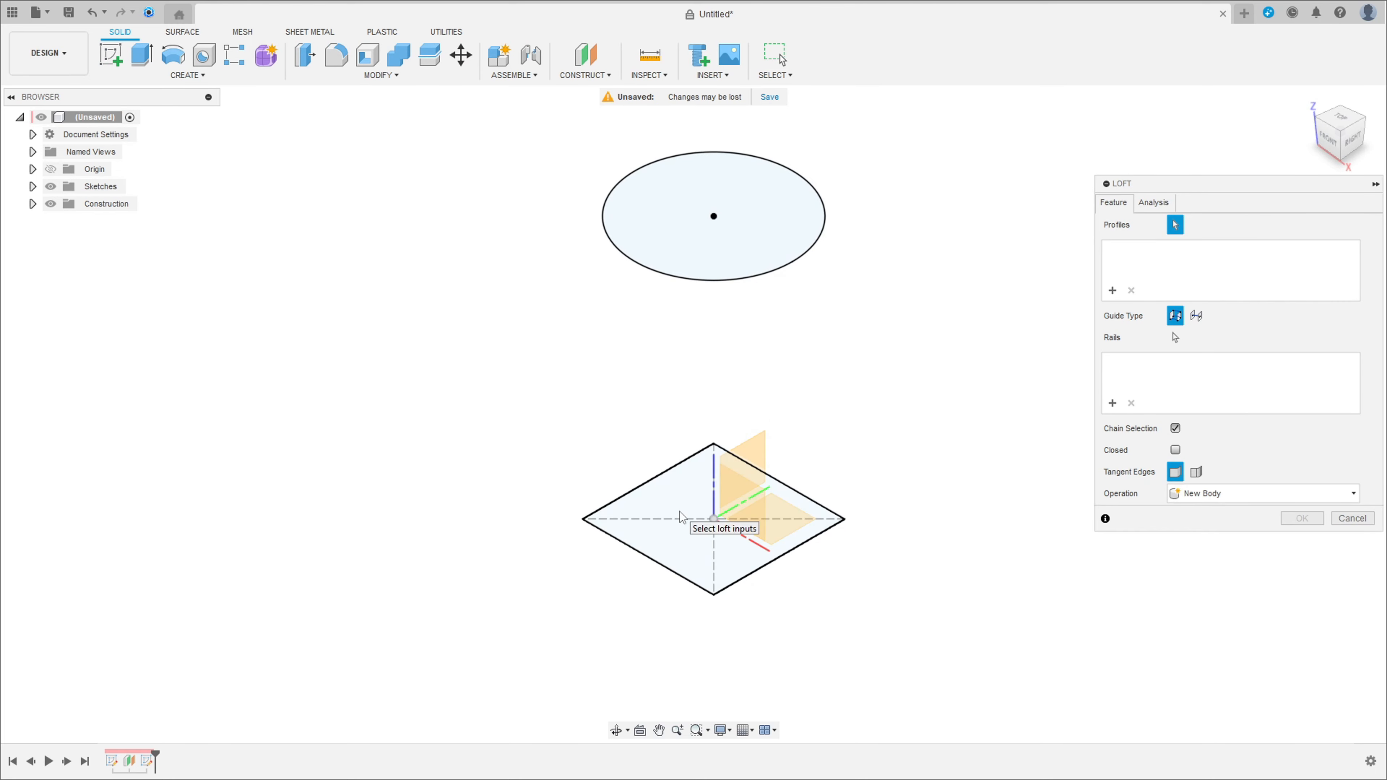
click(689, 519)
click(701, 253)
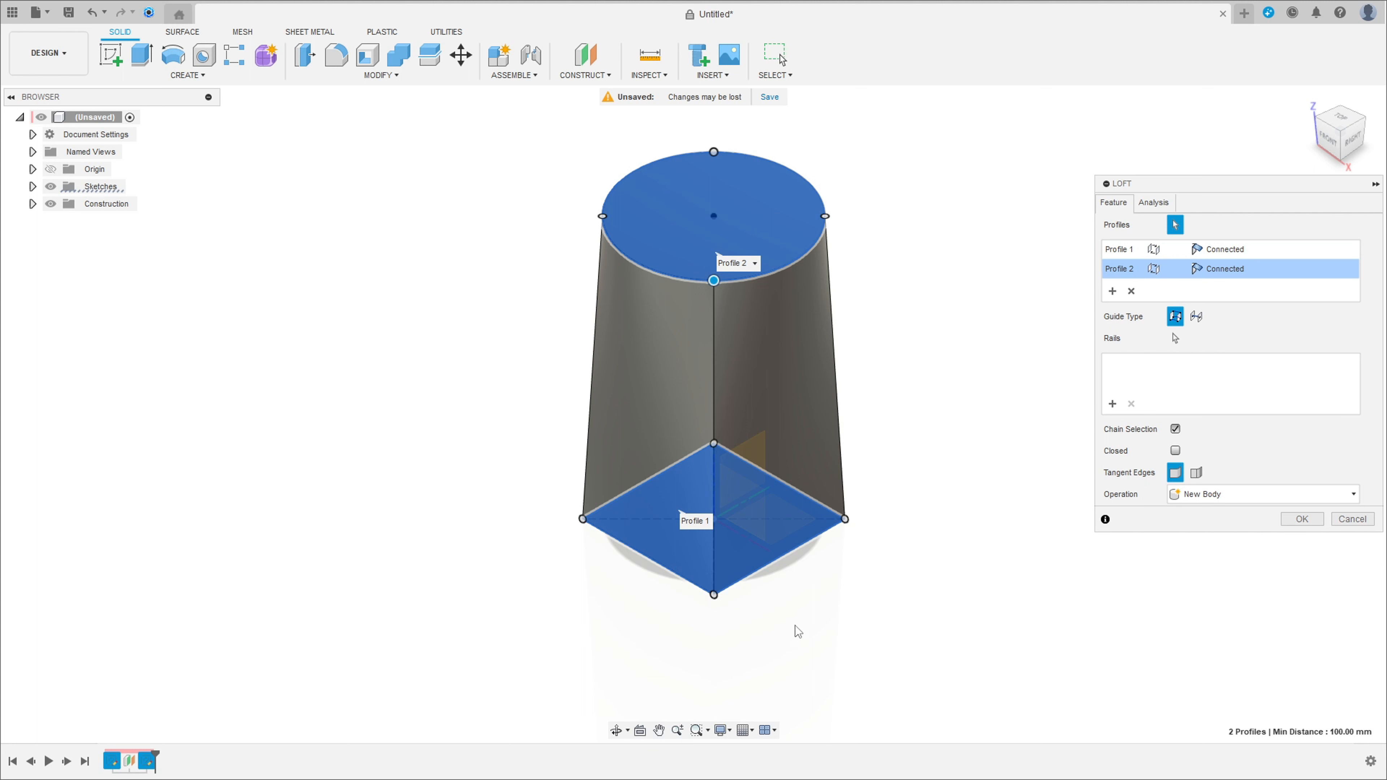
Twist the loft by moving each connection point on the square profile to its adjacent corner, and create it as a new body.
drag(714, 594, 645, 568)
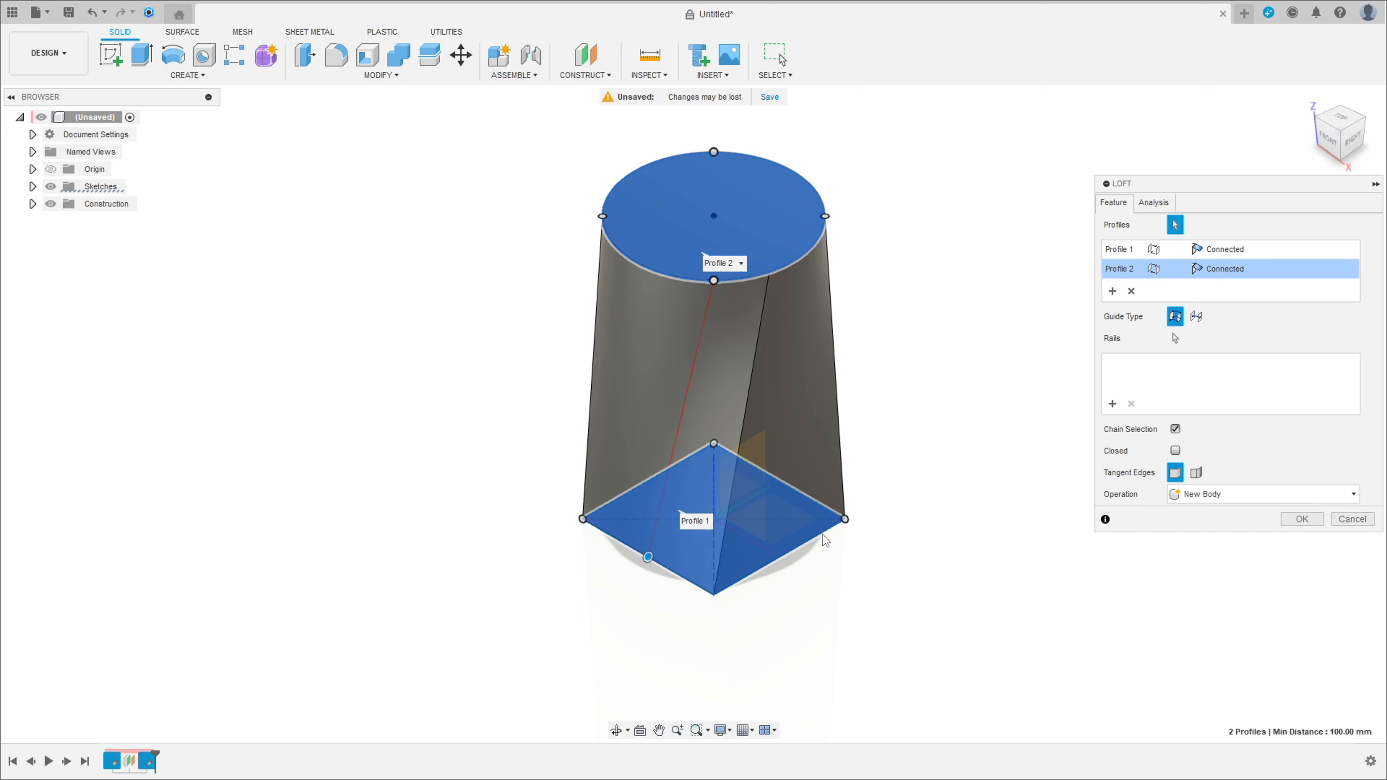
drag(843, 519, 714, 594)
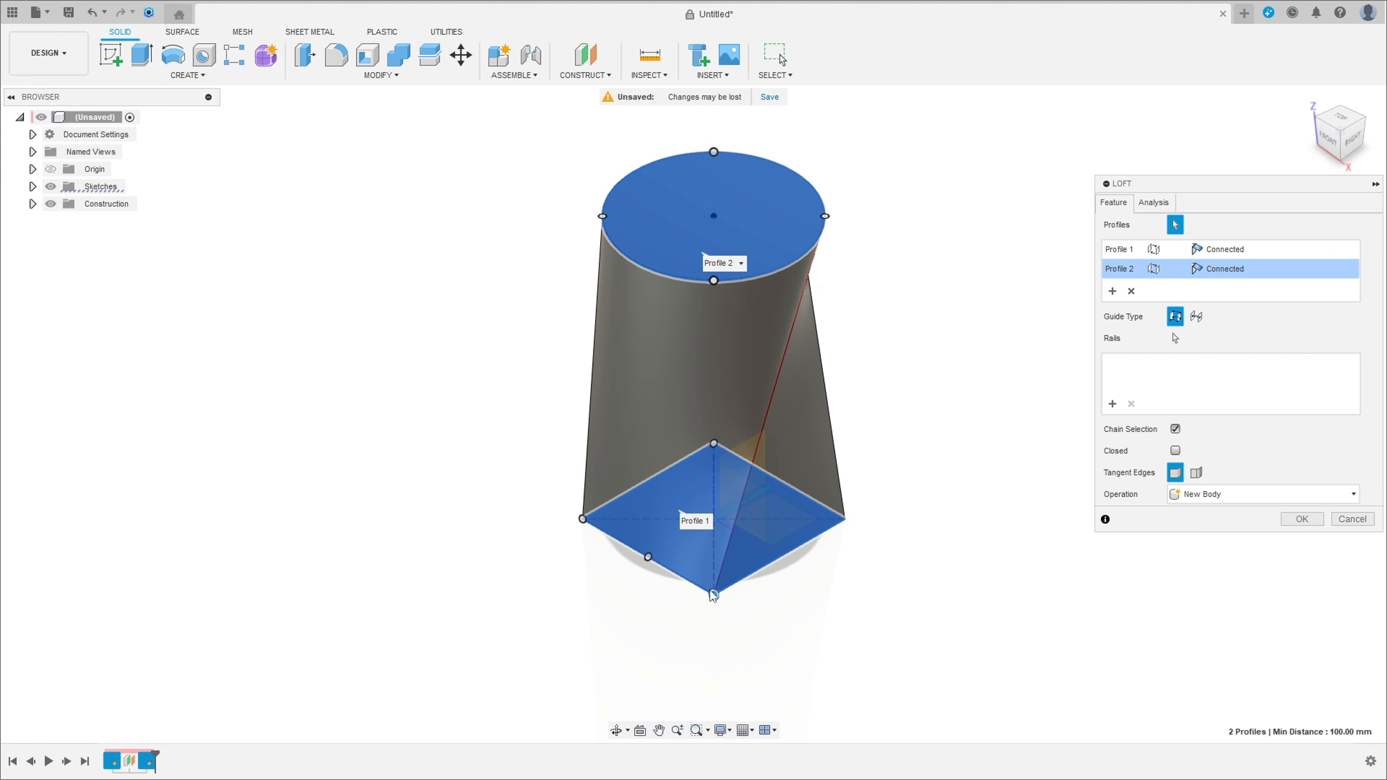
shift+middle_drag(862, 547, 754, 543)
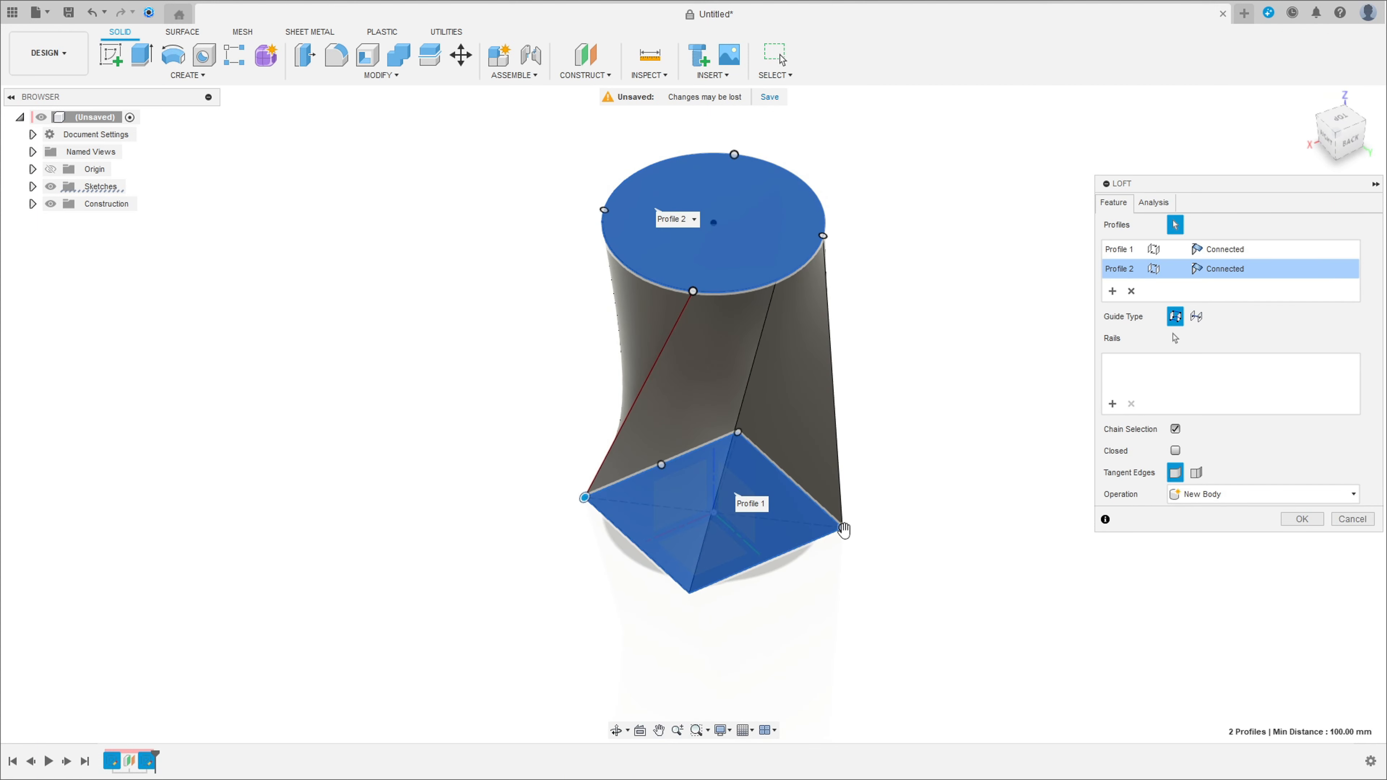
drag(843, 529, 682, 570)
shift+middle_drag(884, 506, 645, 559)
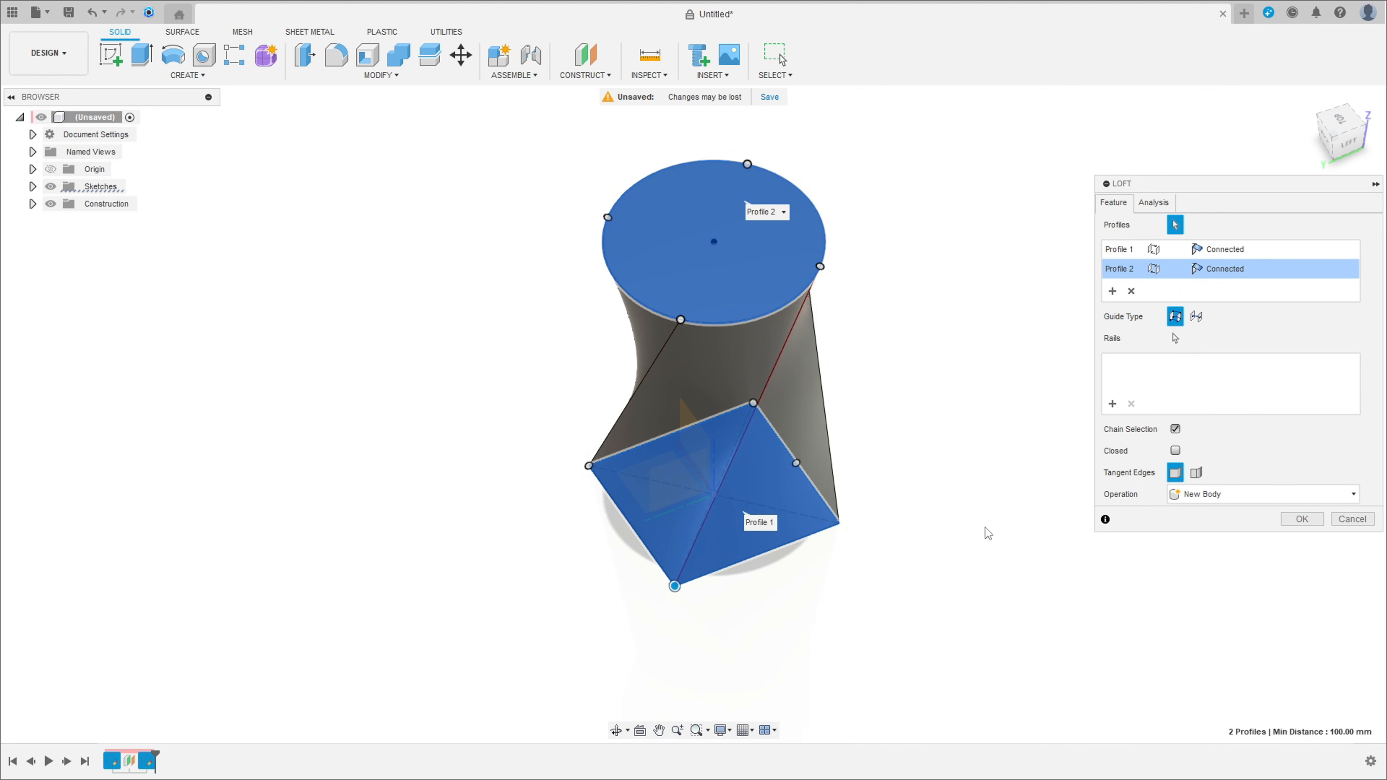
shift+middle_drag(987, 533, 842, 535)
drag(759, 560, 677, 589)
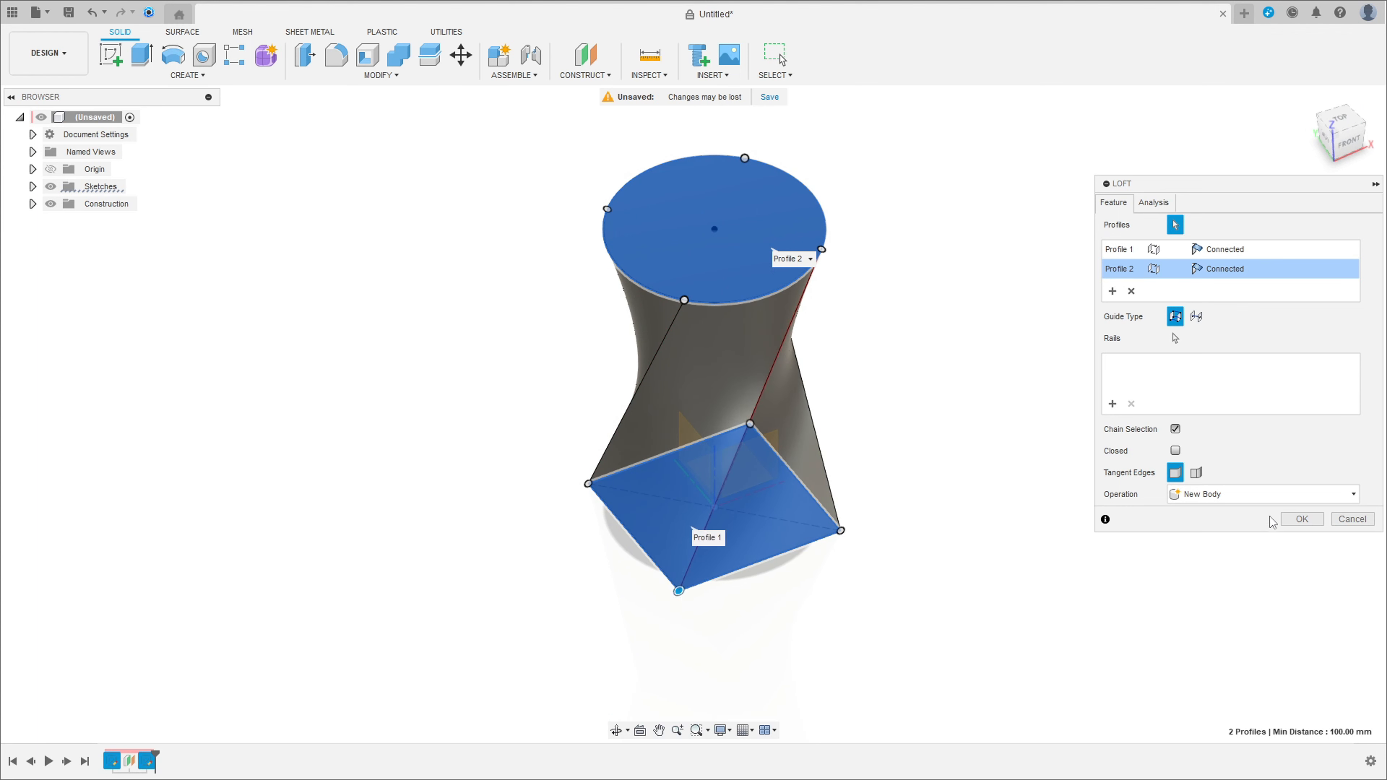
click(1301, 519)
Shell the twisted body through its circular top face with an inside thickness of 2 mm.
shift+middle_drag(851, 415, 849, 445)
key(Escape)
click(1307, 99)
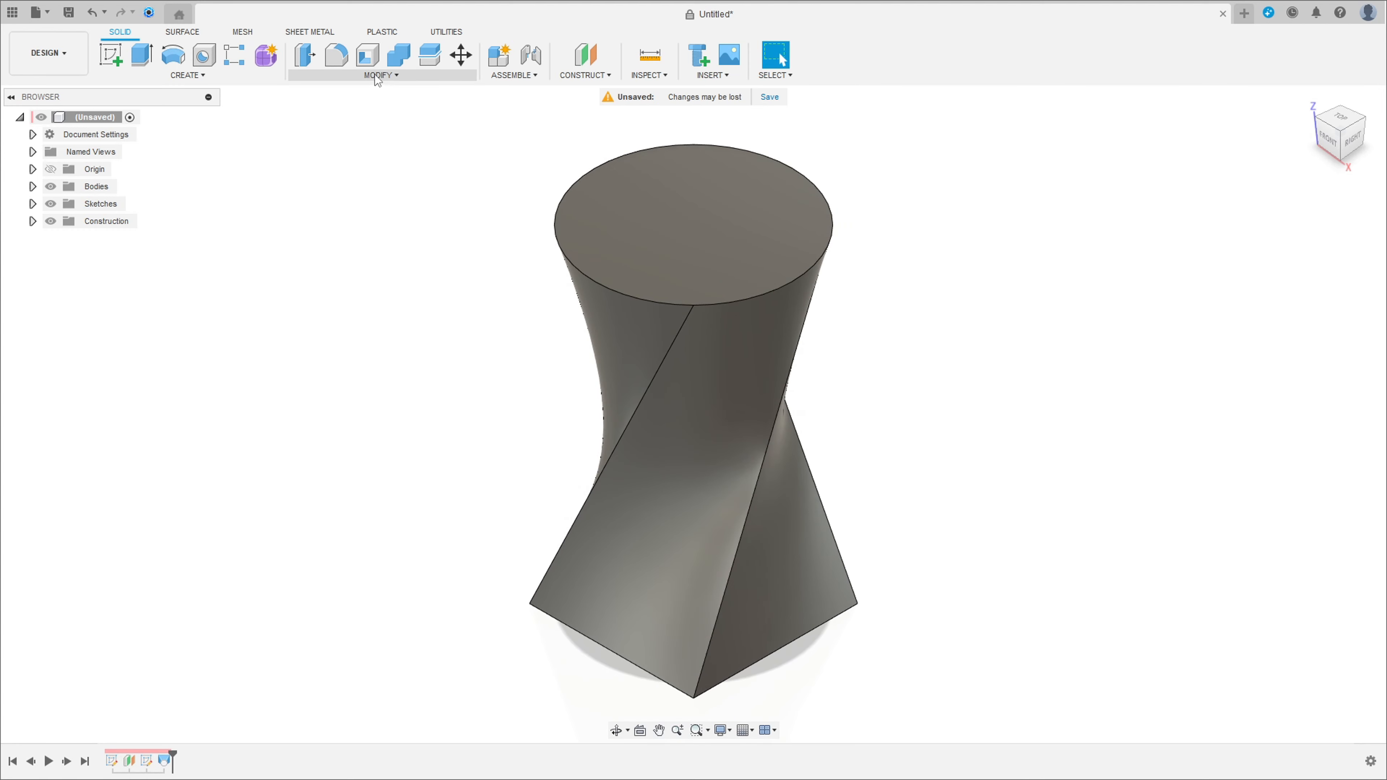
click(368, 56)
click(751, 259)
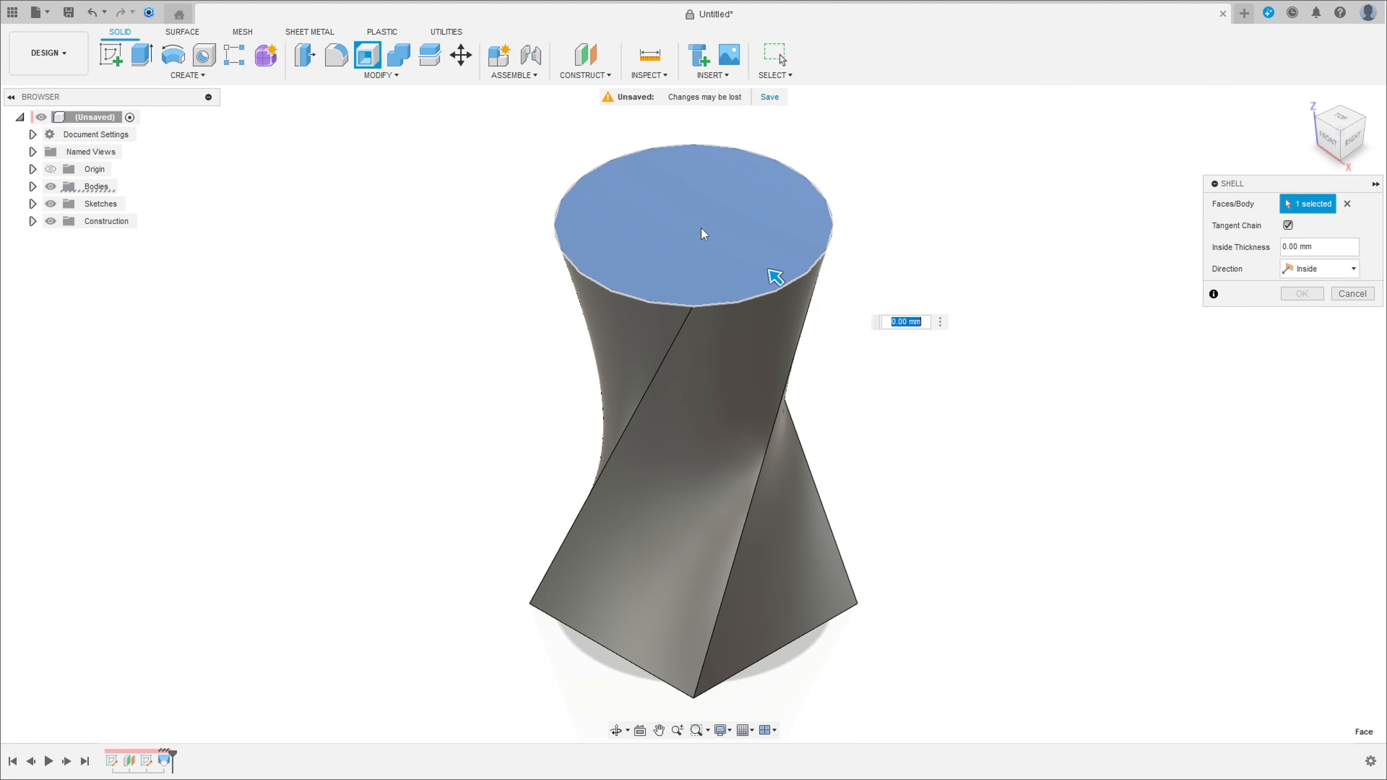
click(1319, 248)
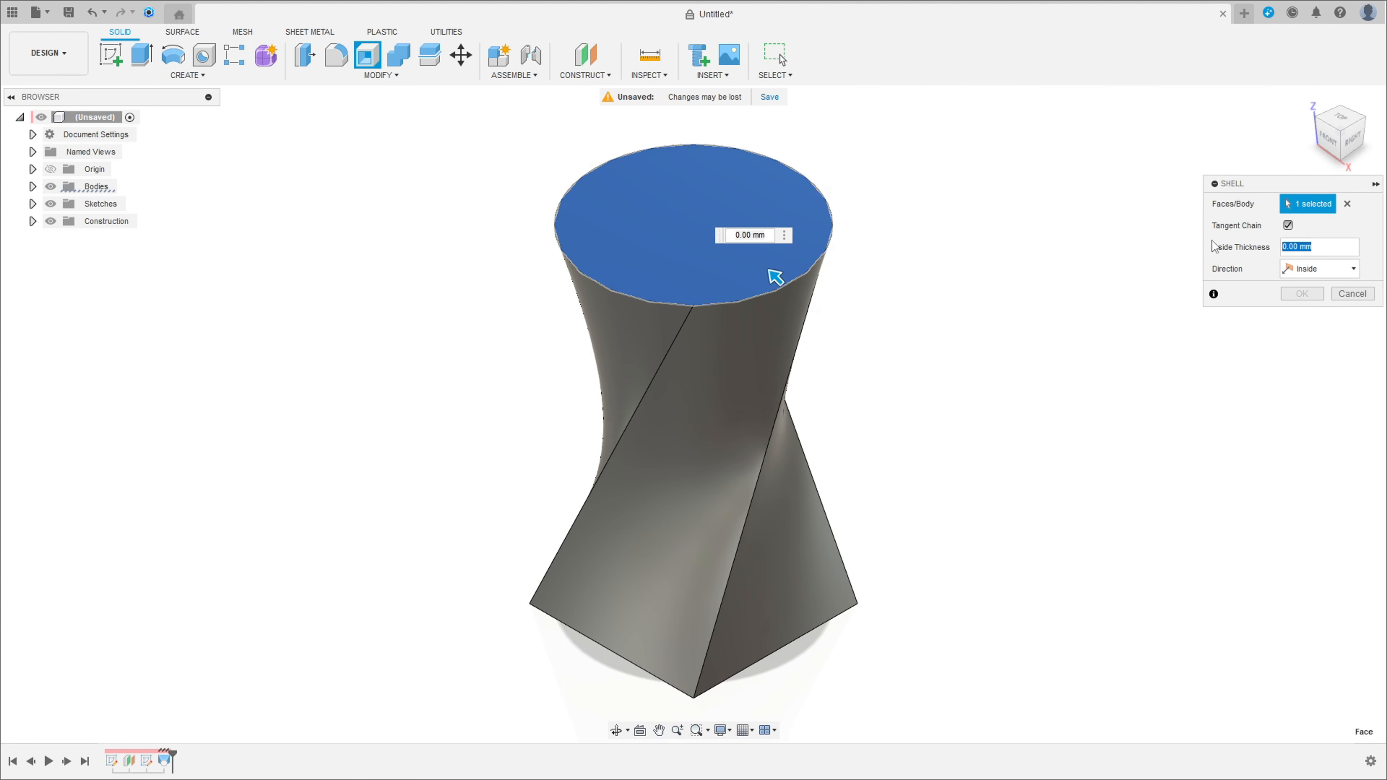
text(2)
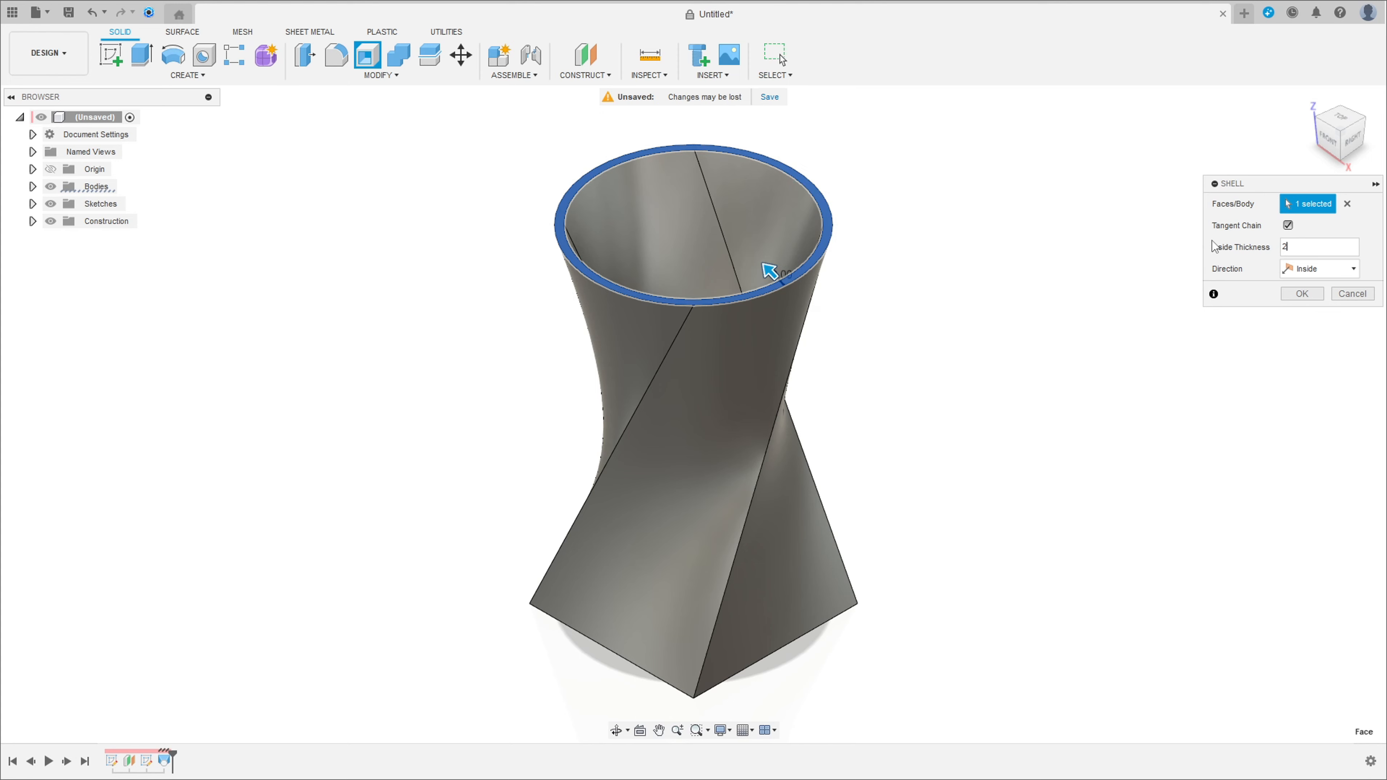
key(Return)
Create a construction plane at an angle about the vertical Z axis, rotated to run diagonally through opposite corners of the square base.
mouse_move(1031, 242)
shift+middle_down()
mouse_move(1003, 304)
mouse_move(994, 266)
mouse_move(1020, 224)
shift+middle_up()
scroll(987, 315, down, 4)
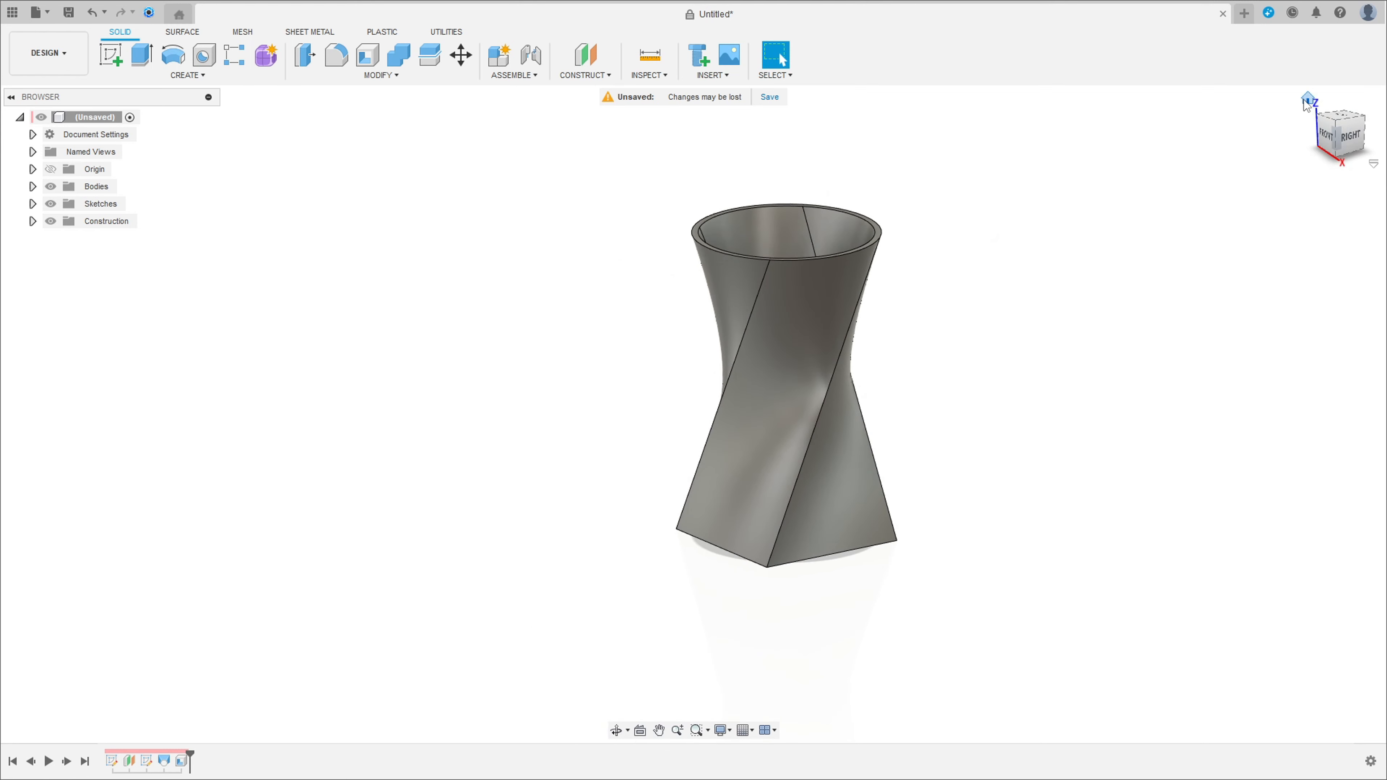
click(1307, 99)
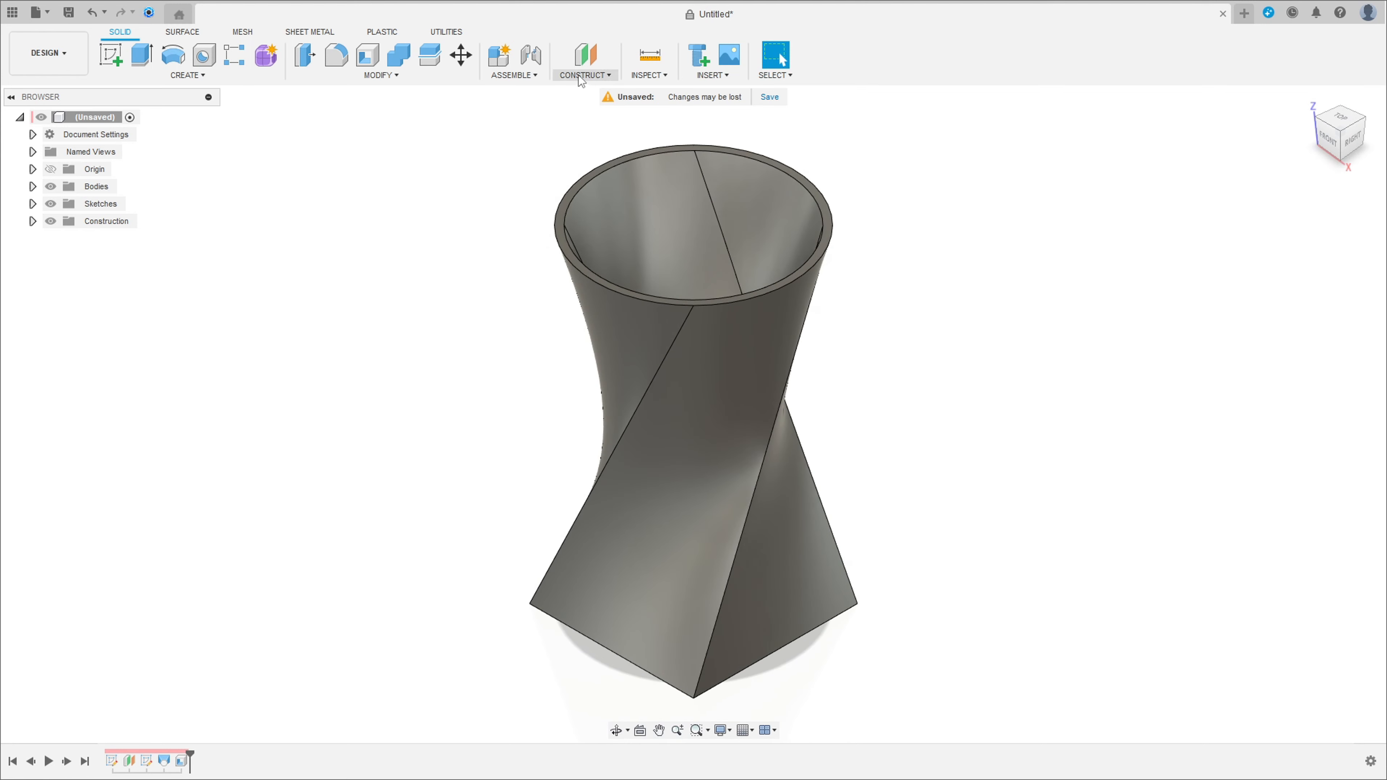
click(579, 76)
click(597, 107)
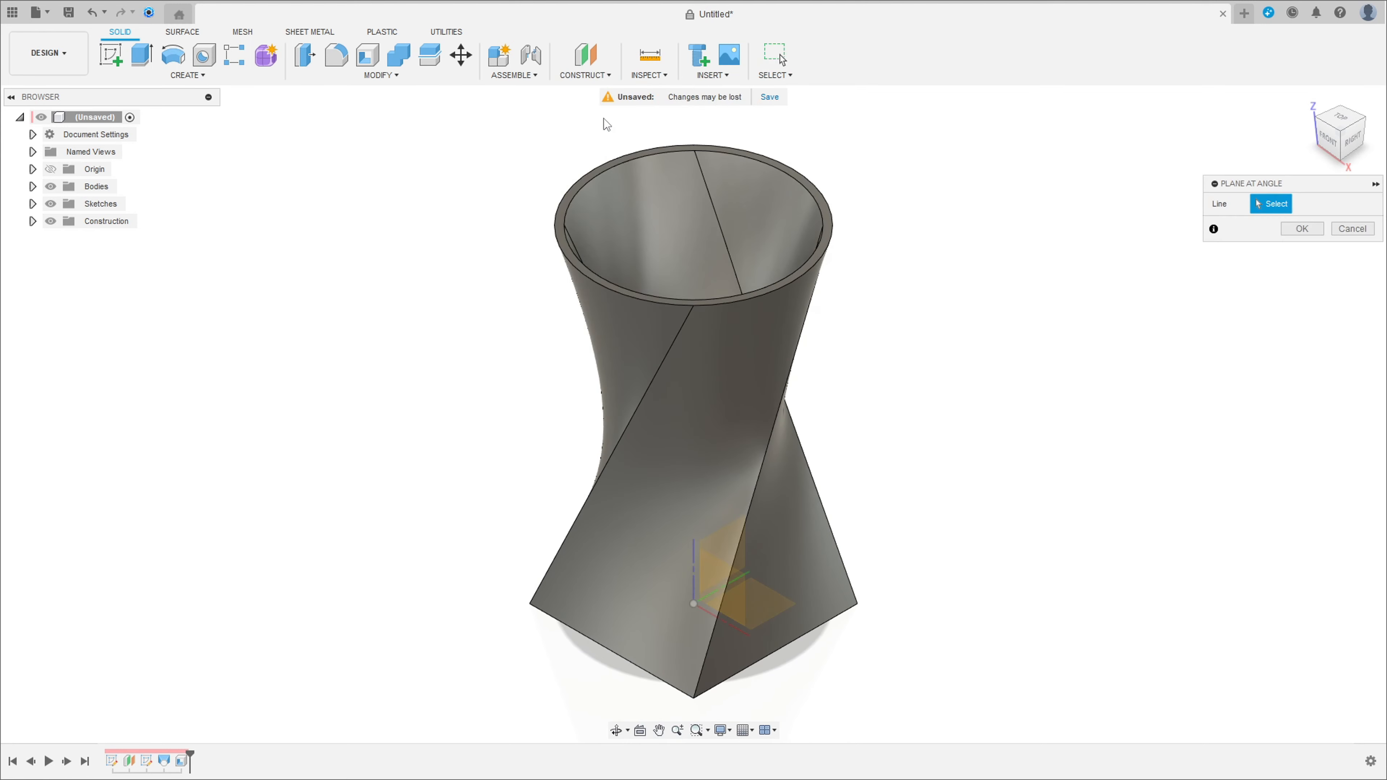
click(694, 557)
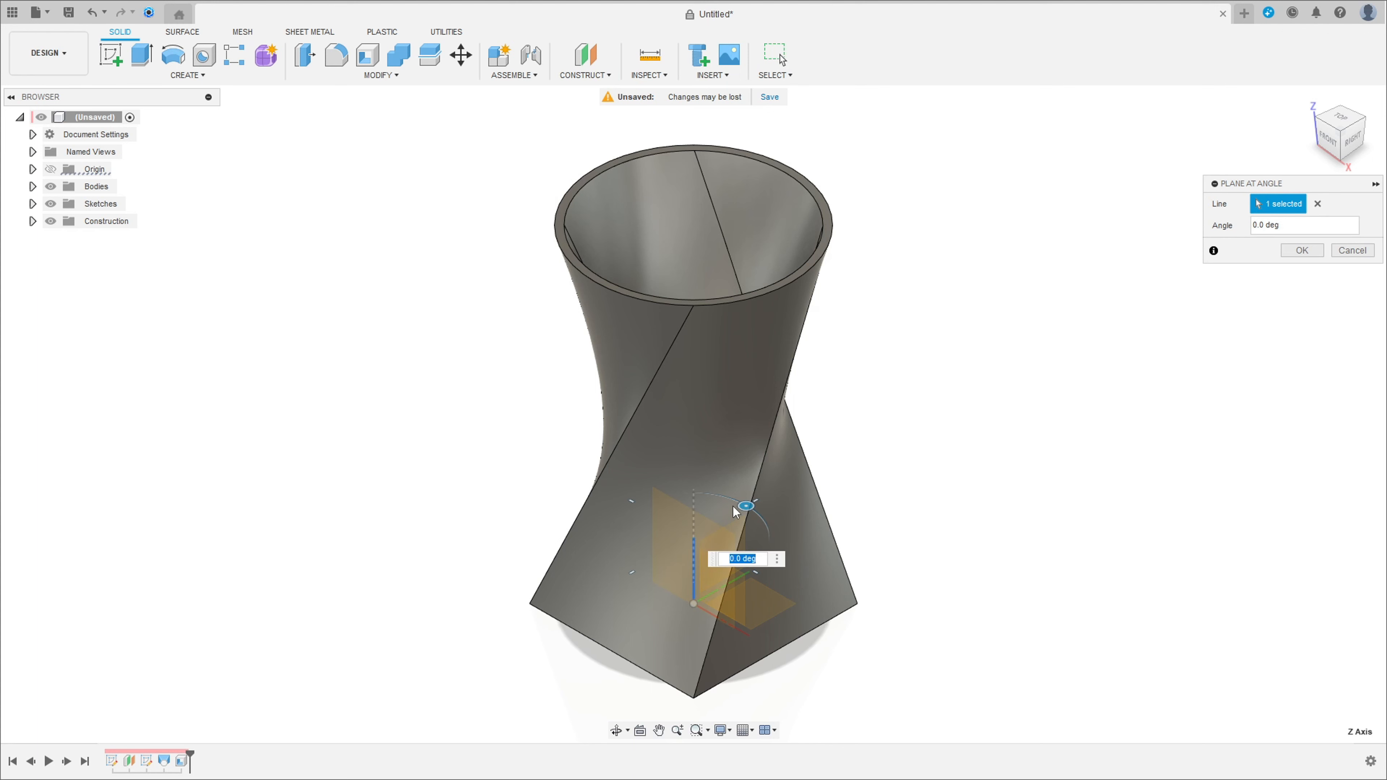
drag(748, 507, 729, 494)
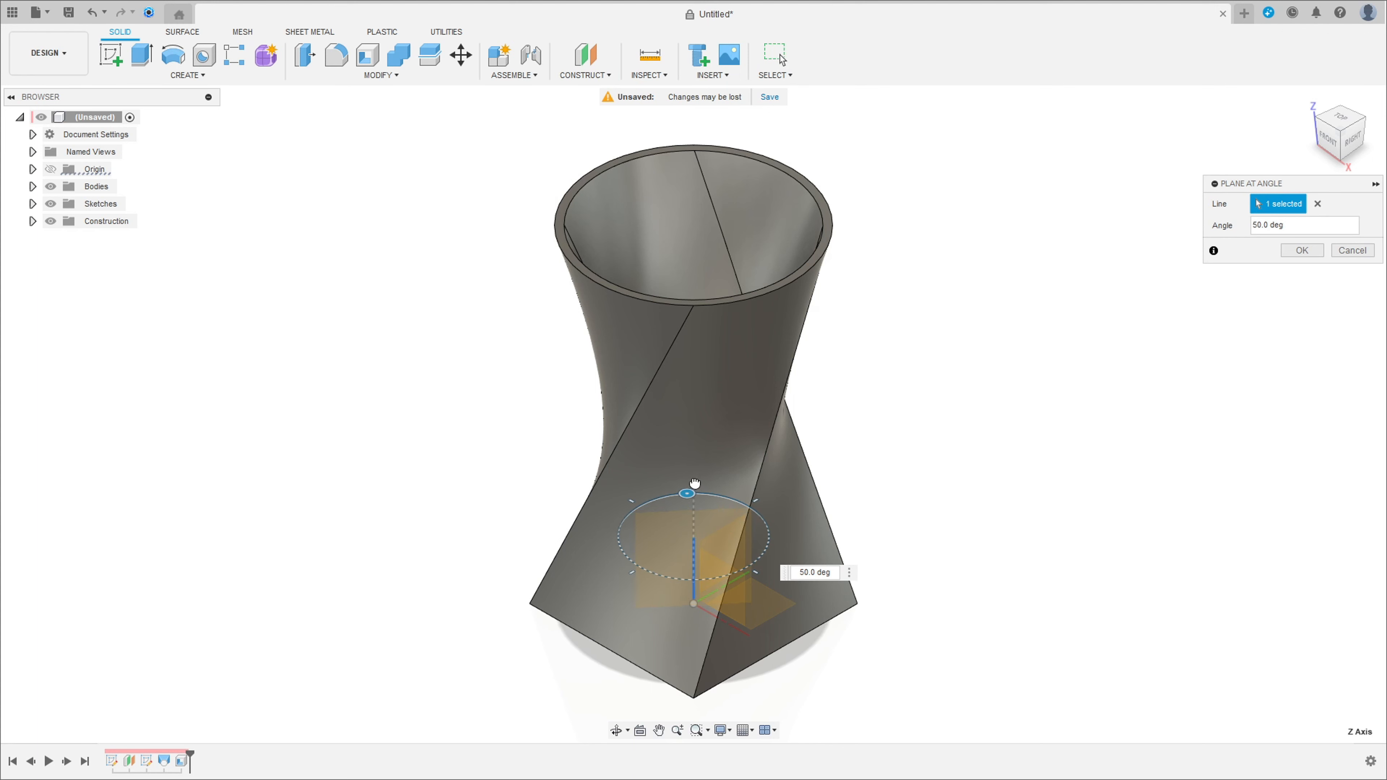
click(1302, 250)
Start a new sketch on the construction plane that runs diagonally through the vase.
click(112, 54)
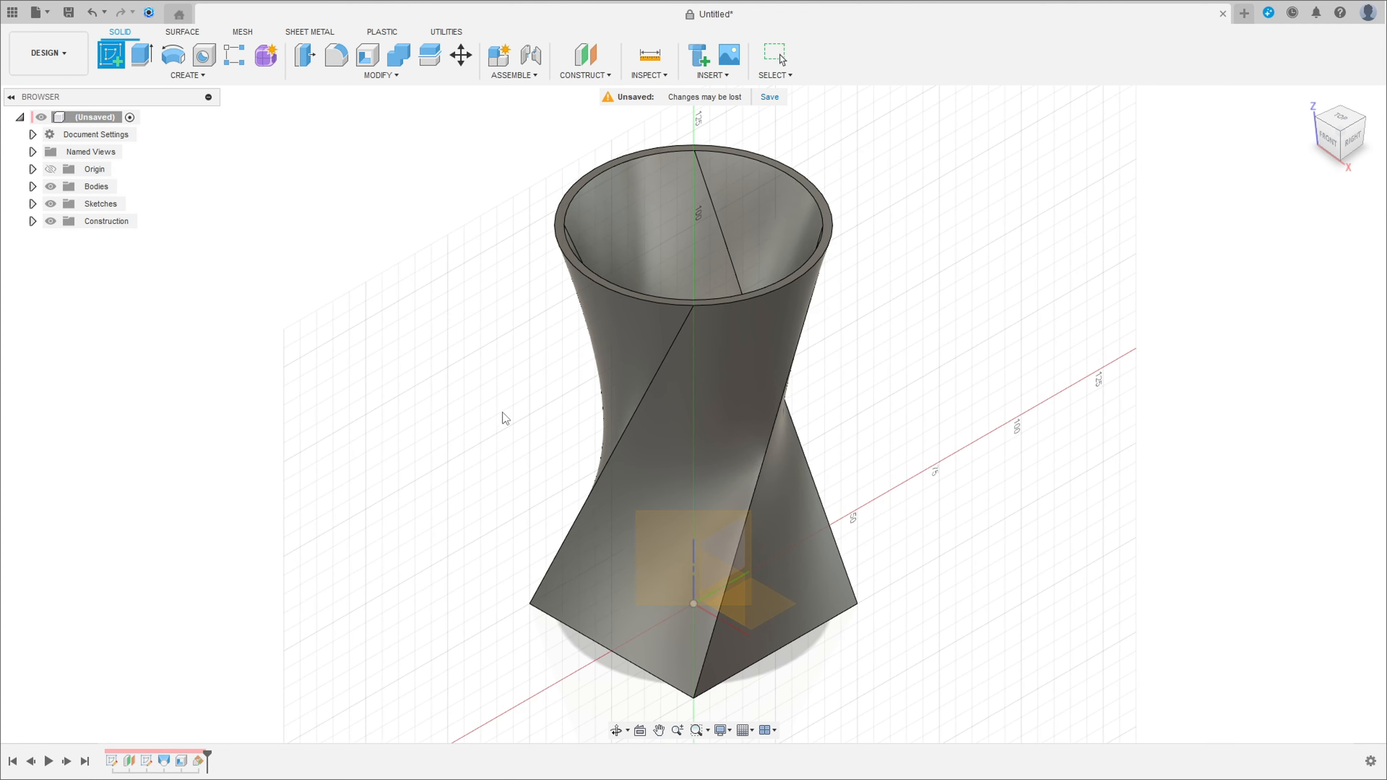
click(659, 544)
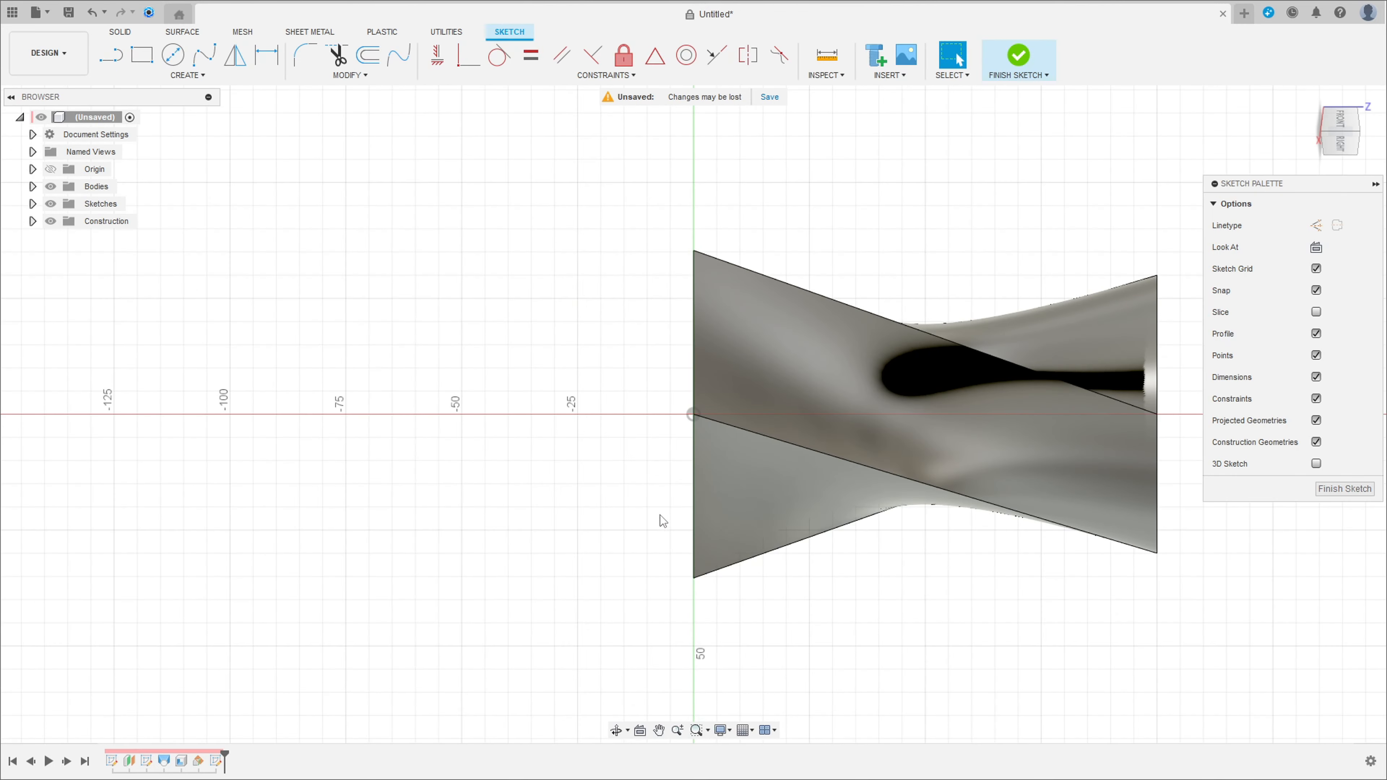
middle_drag(813, 468, 539, 459)
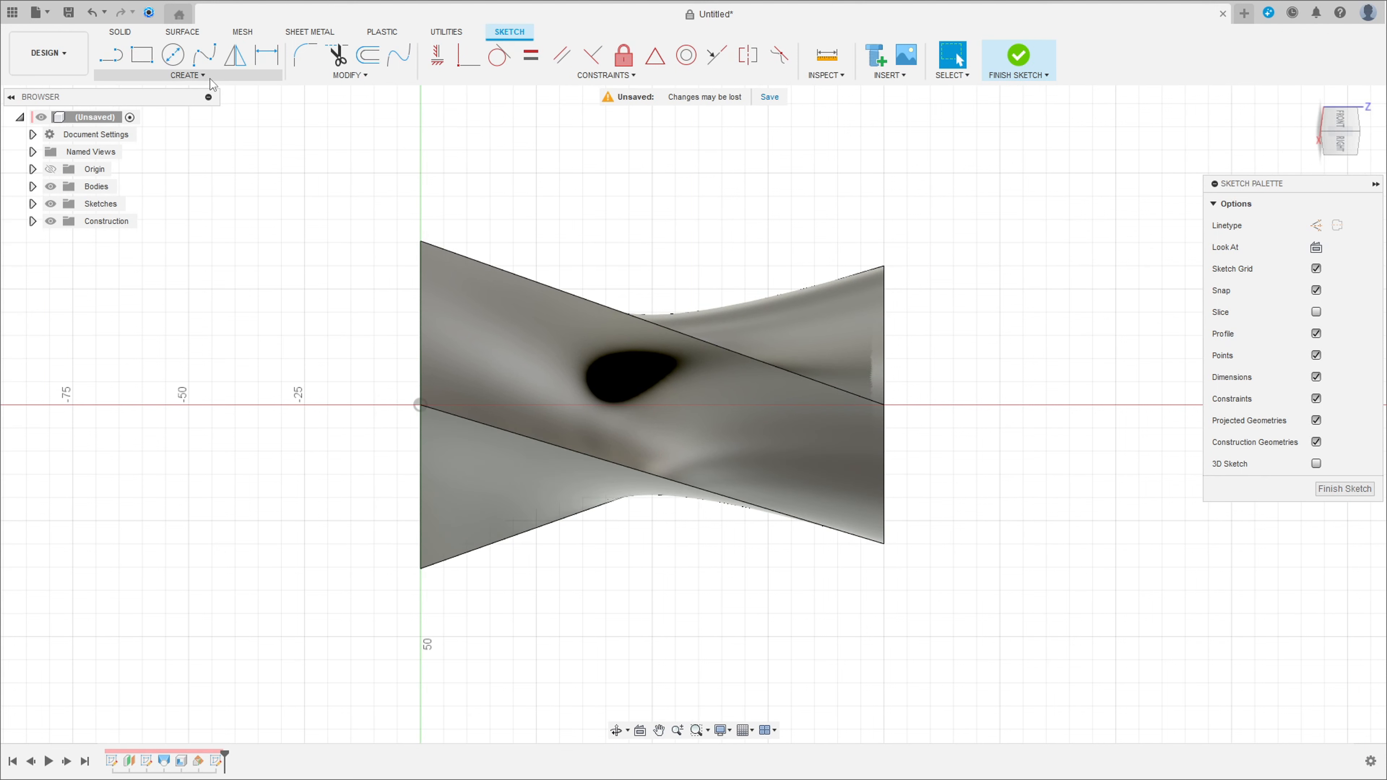
Project the whole vase body's outline into the sketch and hide the bodies.
click(187, 75)
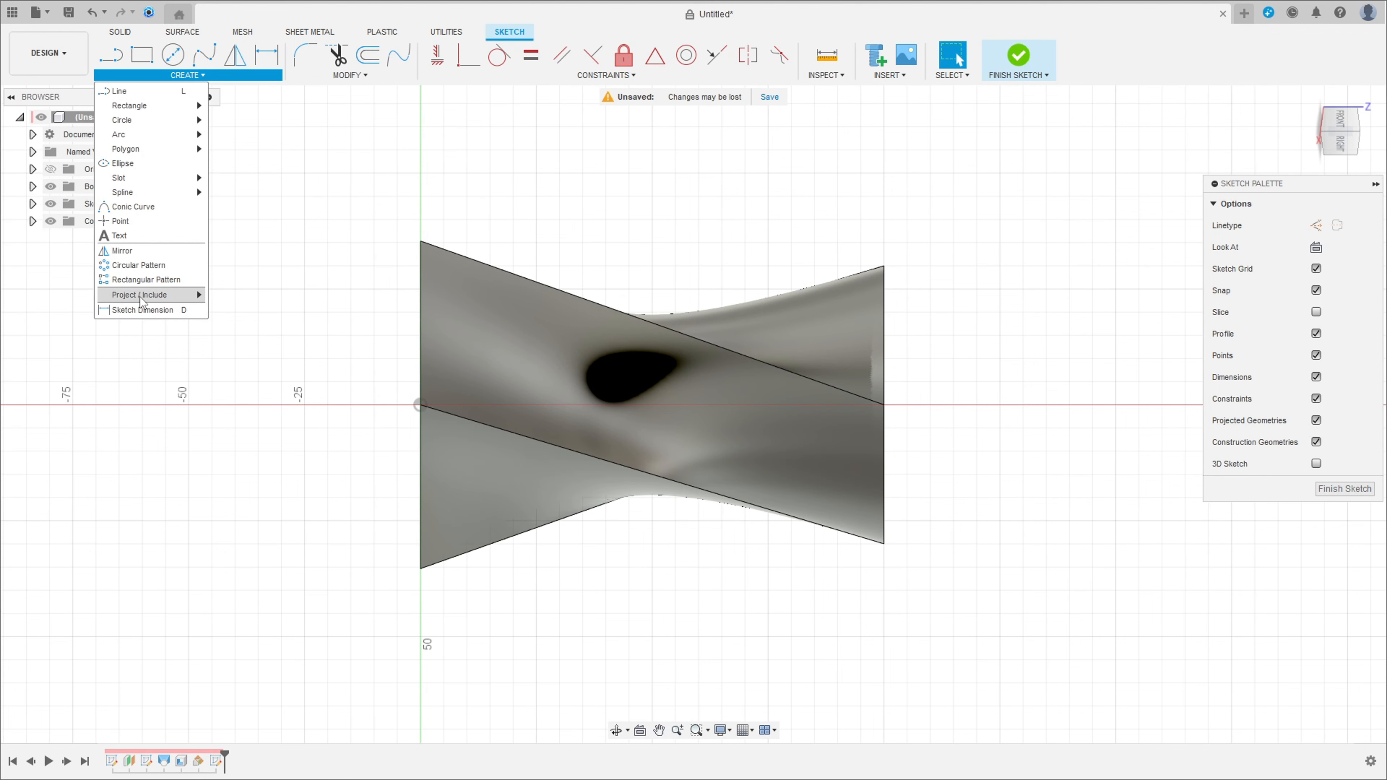
mouse_move(164, 294)
click(240, 296)
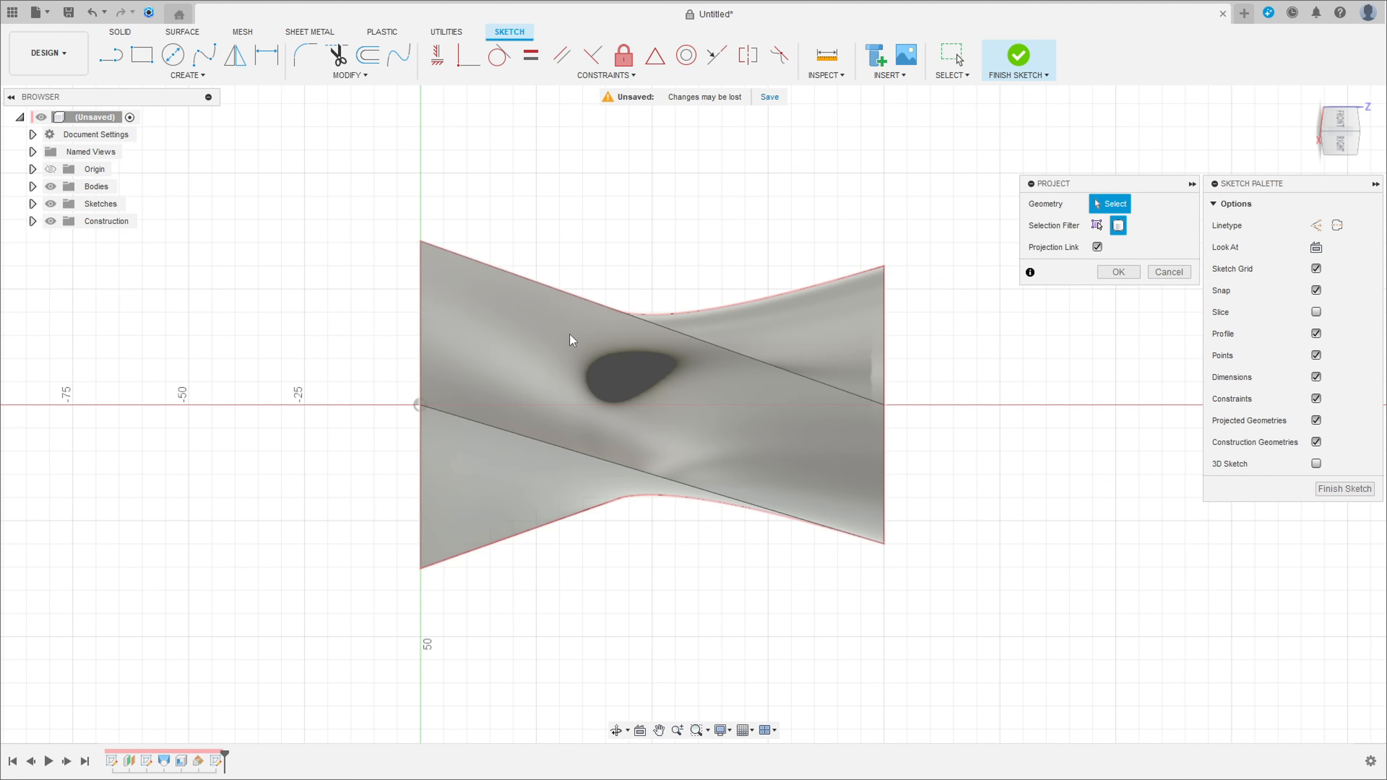
click(619, 364)
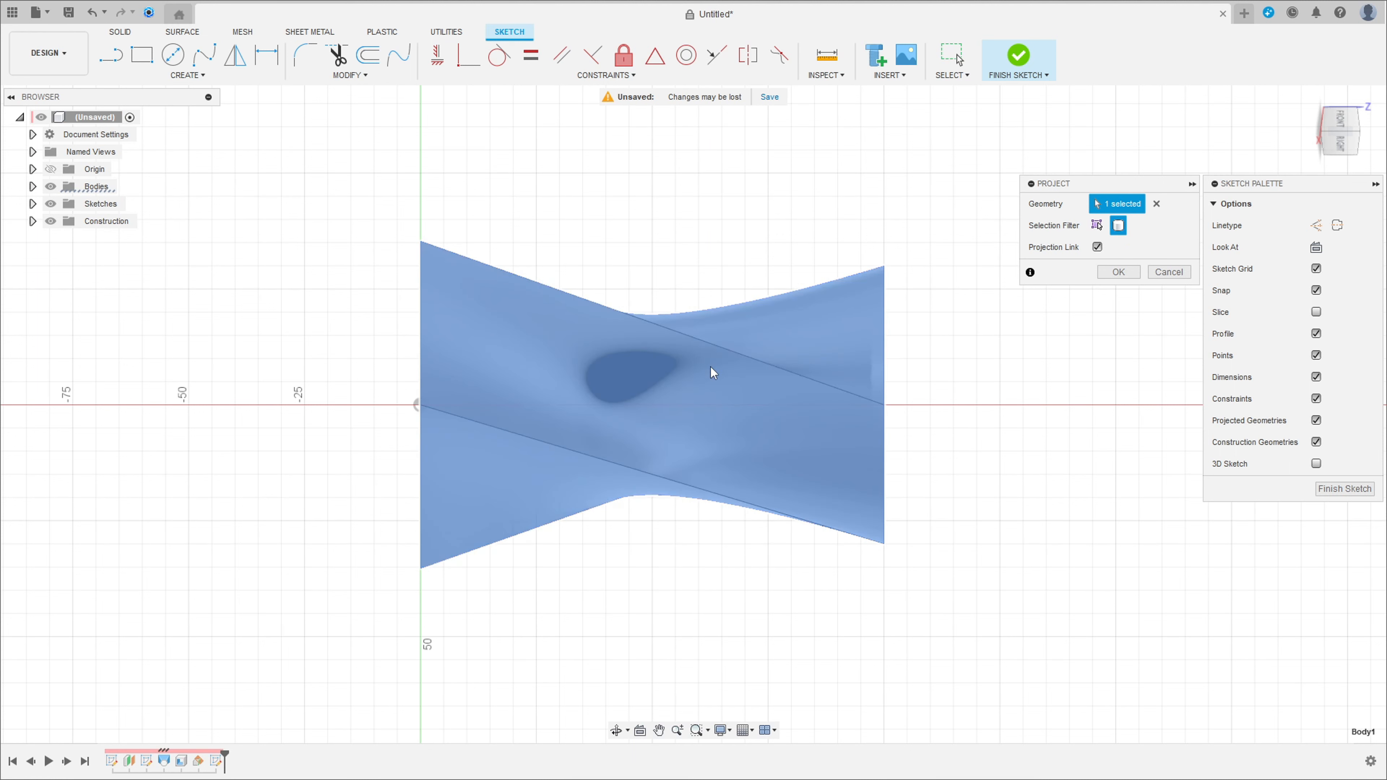
click(1118, 272)
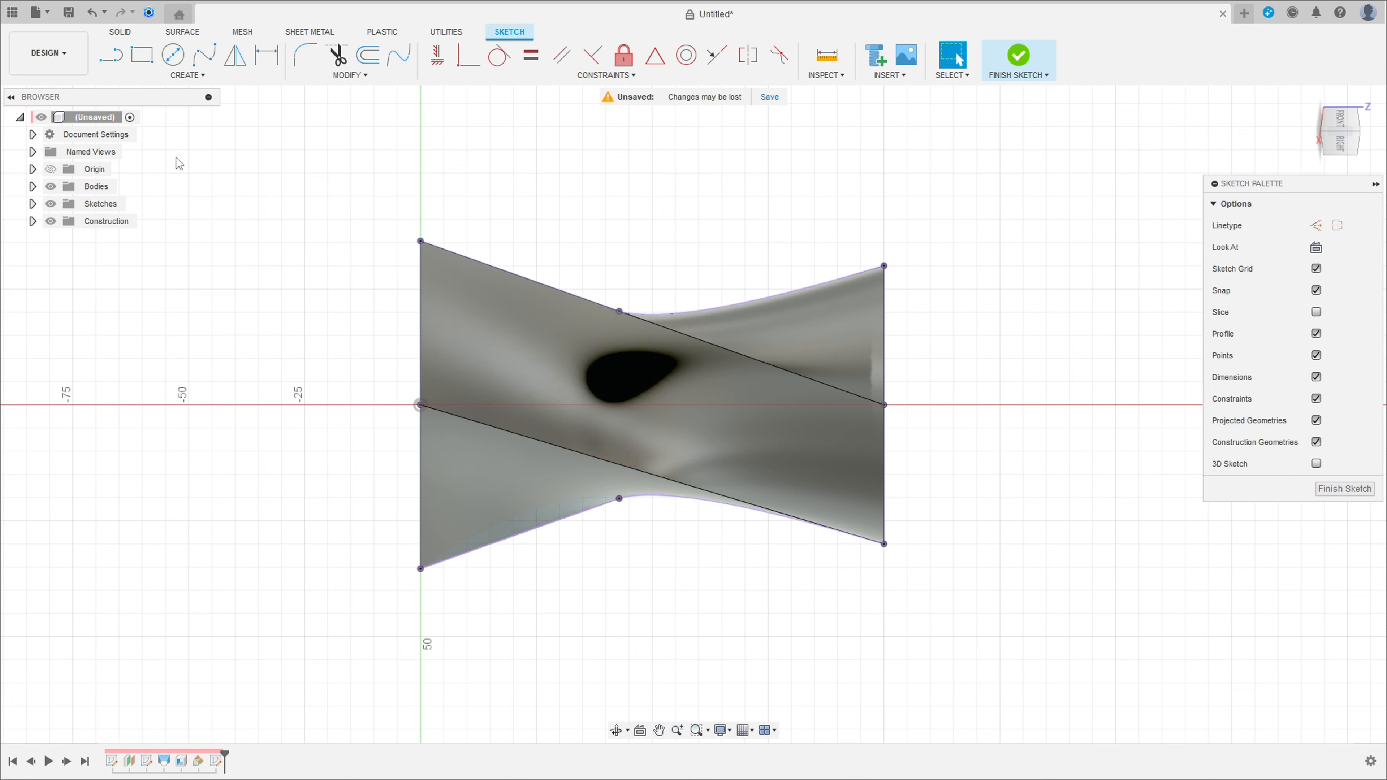
click(50, 187)
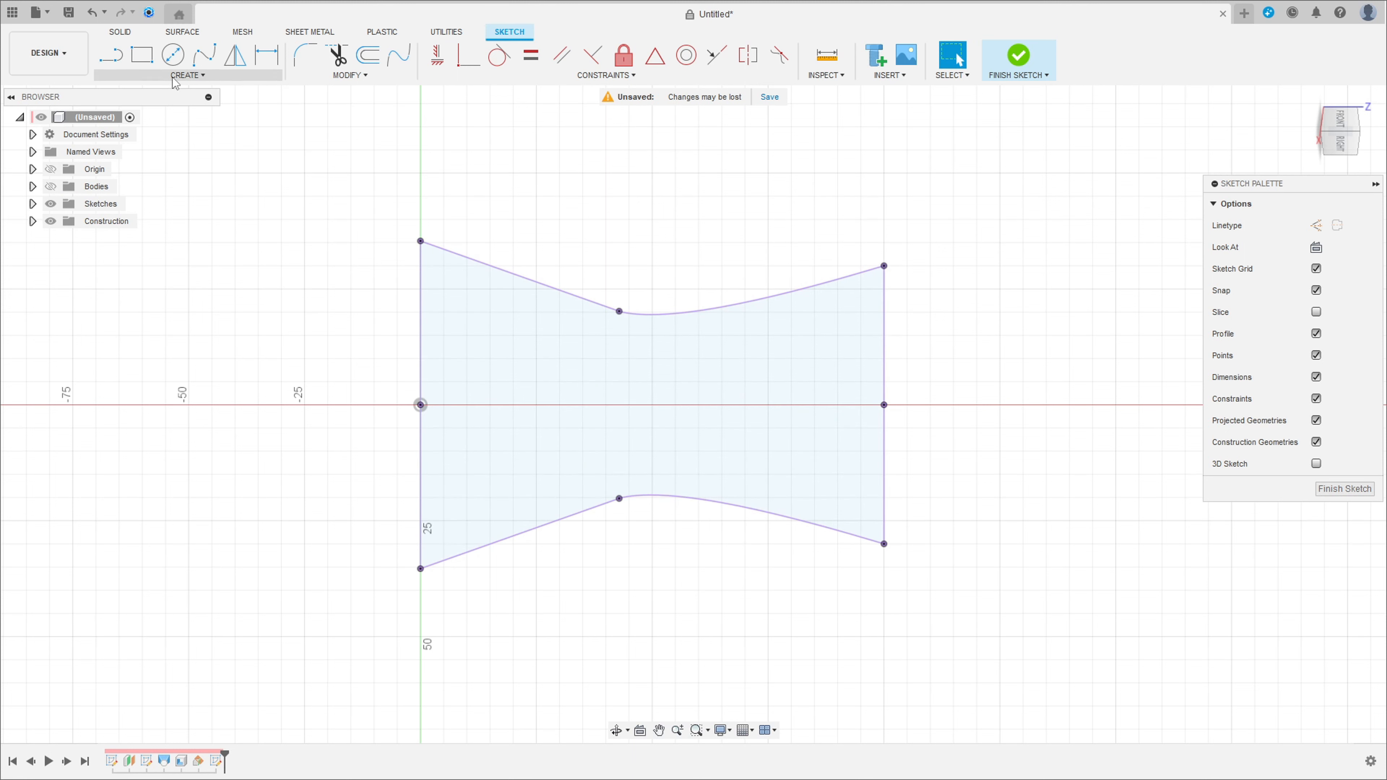
Sketch a slanted construction line about 105 mm long from the projected base edge, across the vase's centre axis, to the projected rim edge.
click(118, 57)
click(1313, 227)
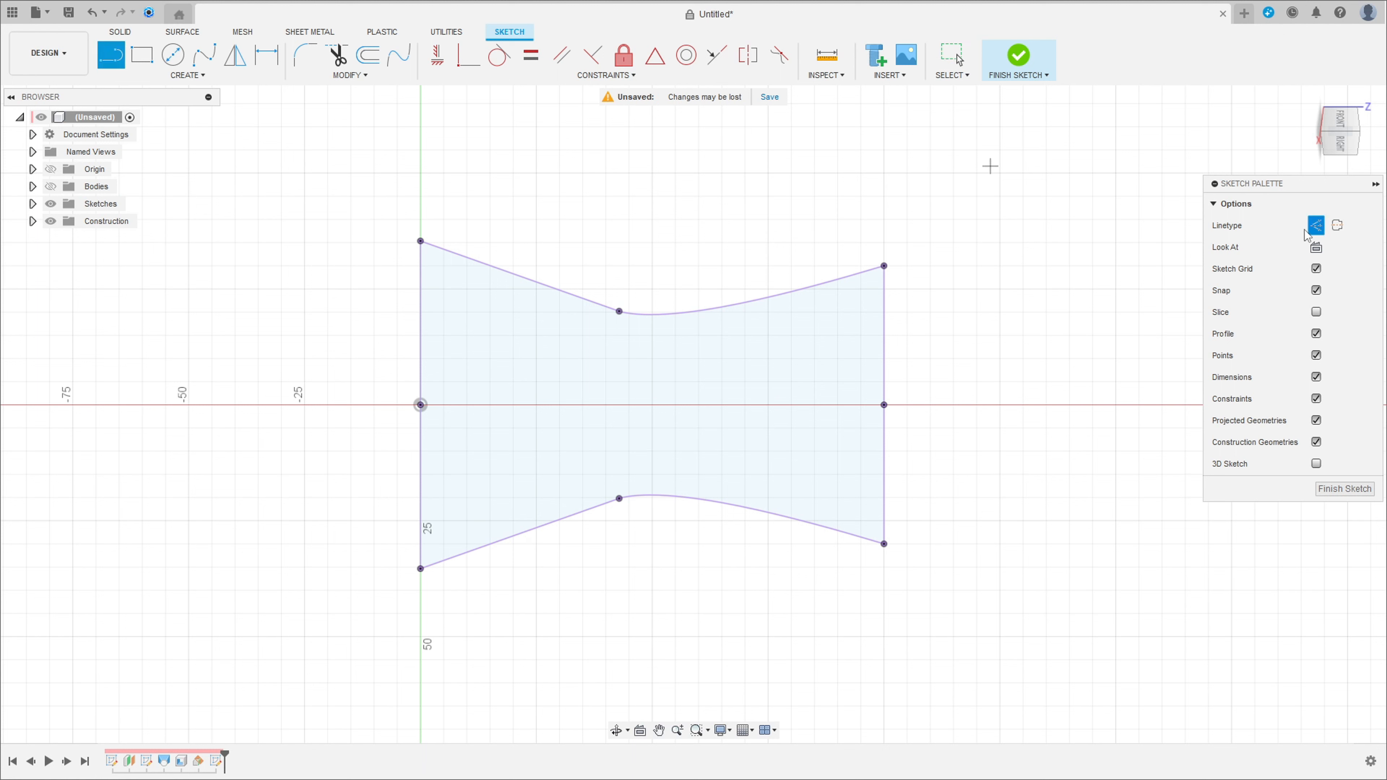
click(419, 323)
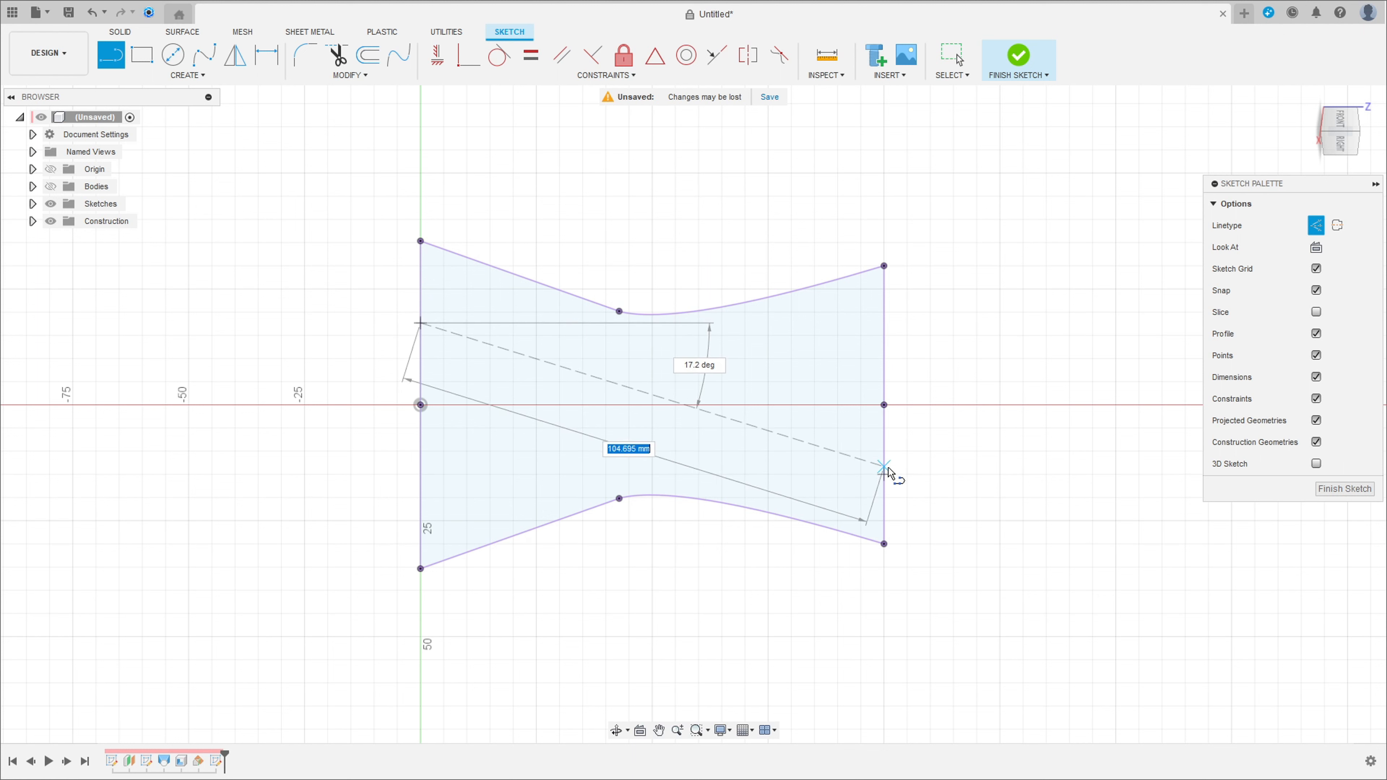
click(884, 473)
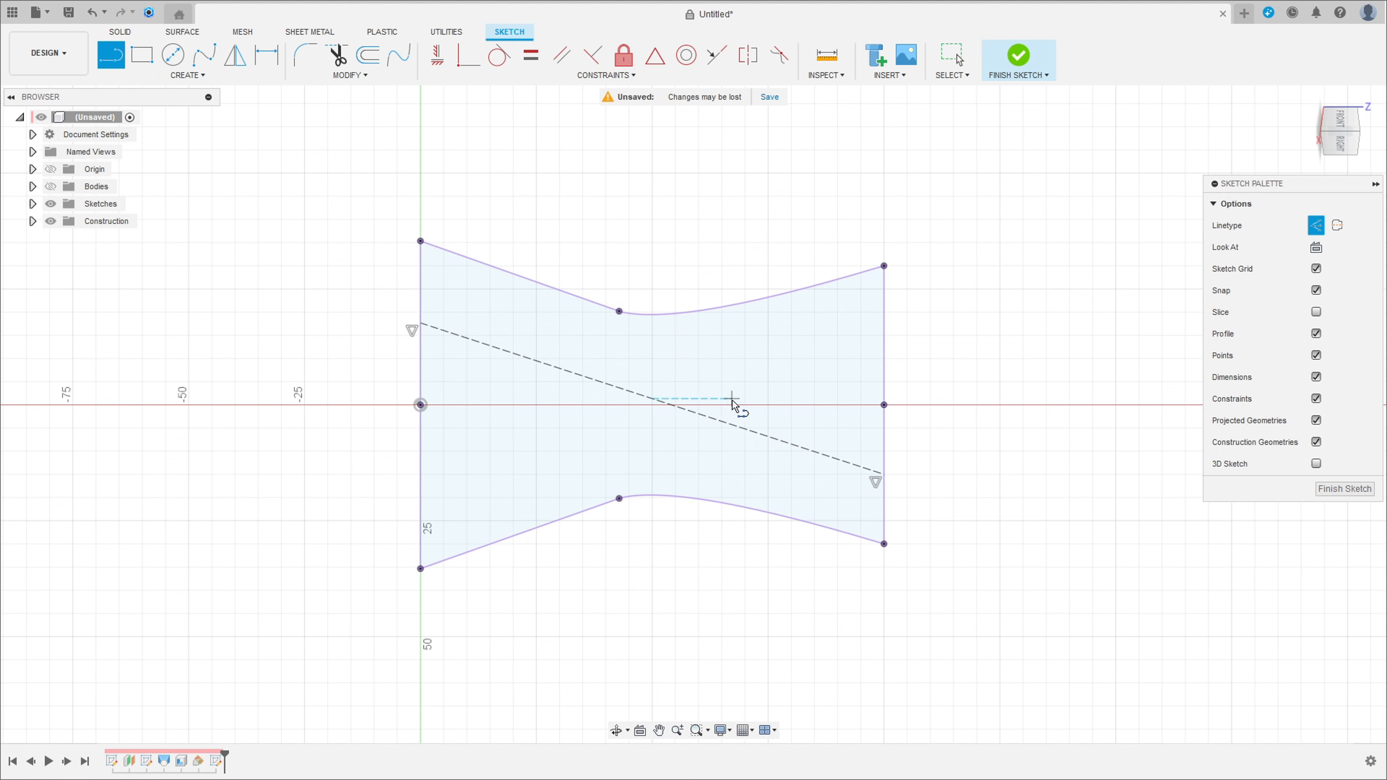
key(Escape)
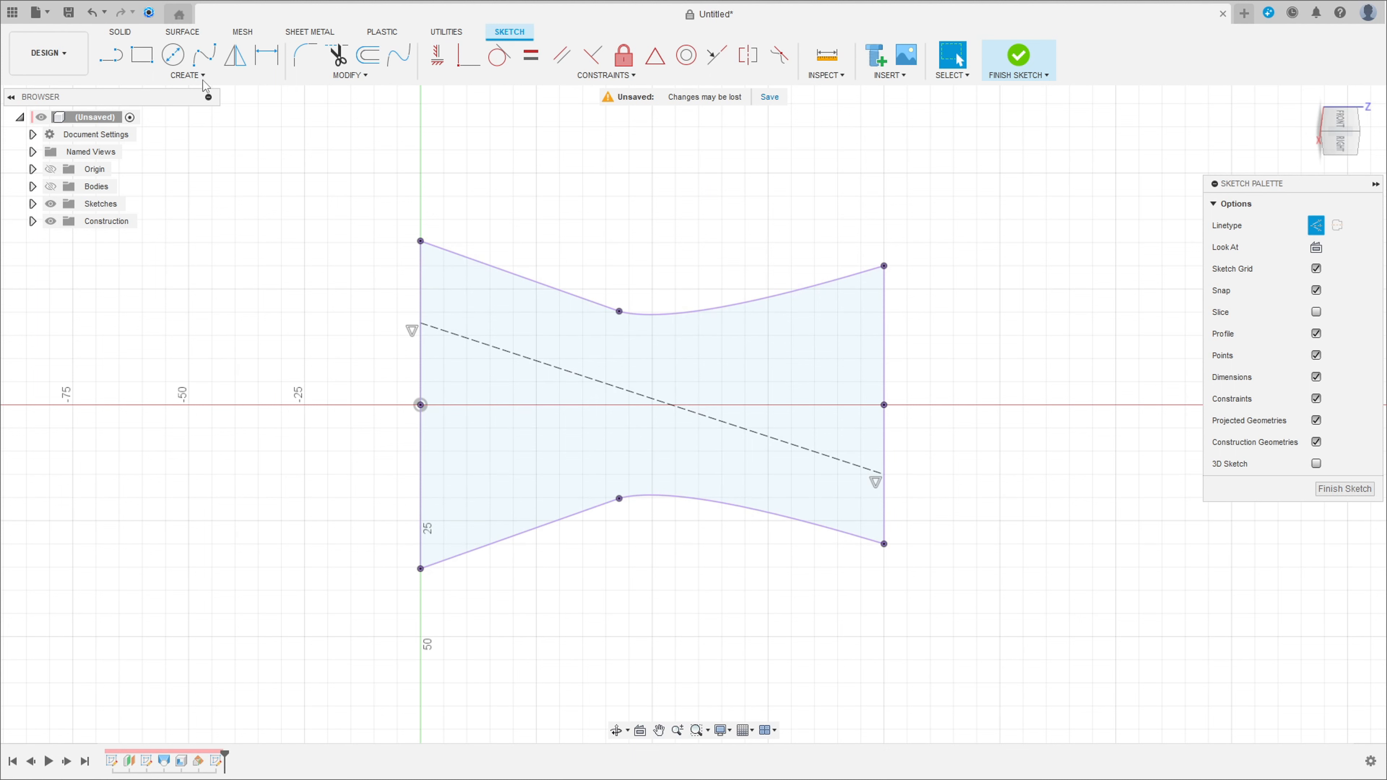
Draw a center-to-center slot along the slanted construction line, with centres 60 mm apart and a width of 10 mm.
click(202, 77)
mouse_move(162, 181)
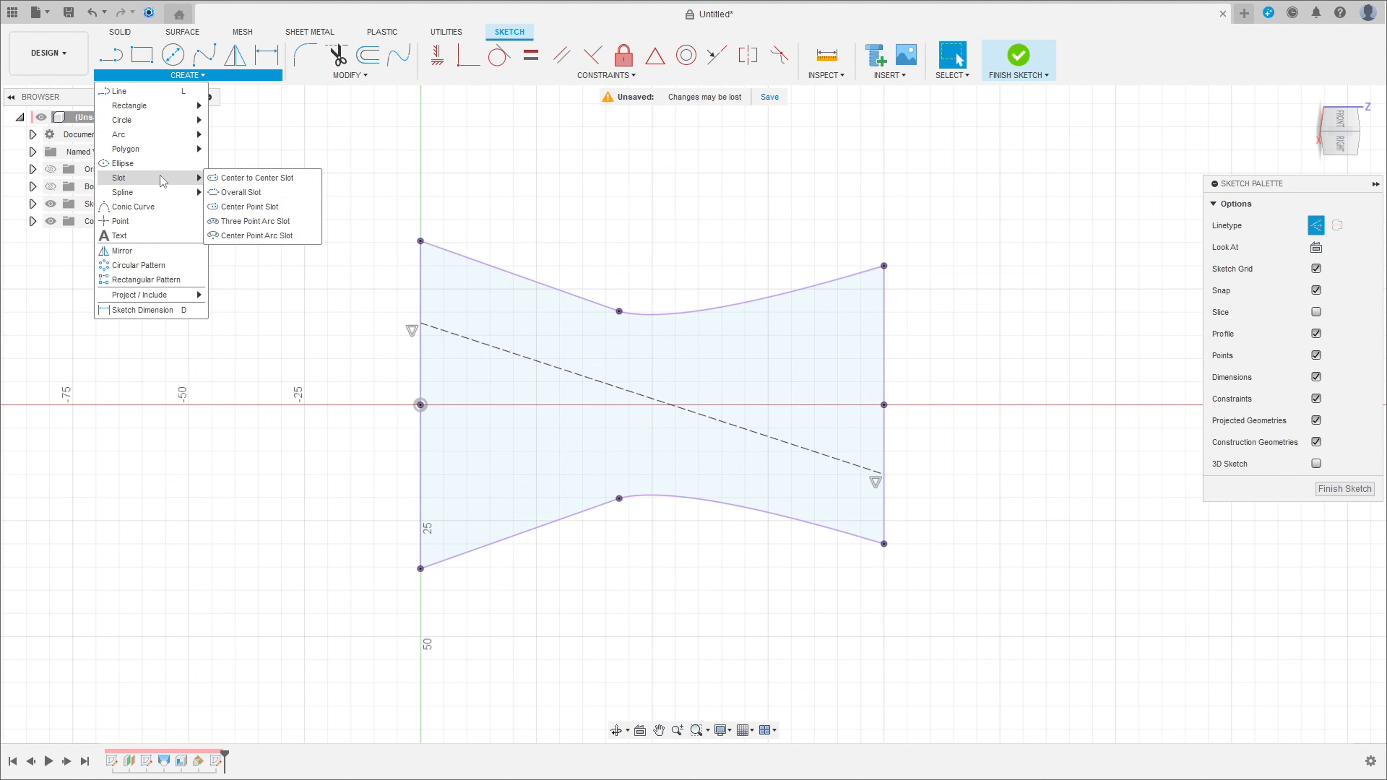
click(240, 178)
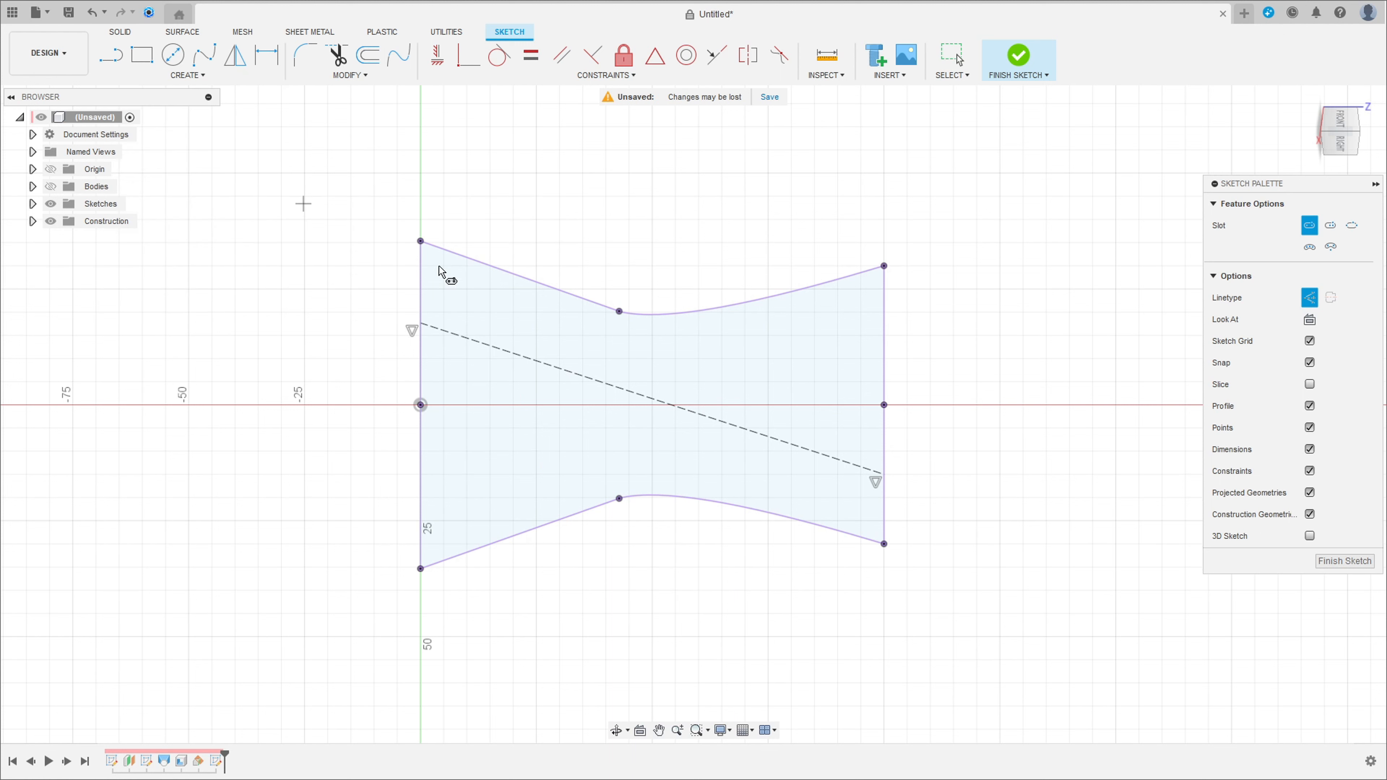
click(517, 355)
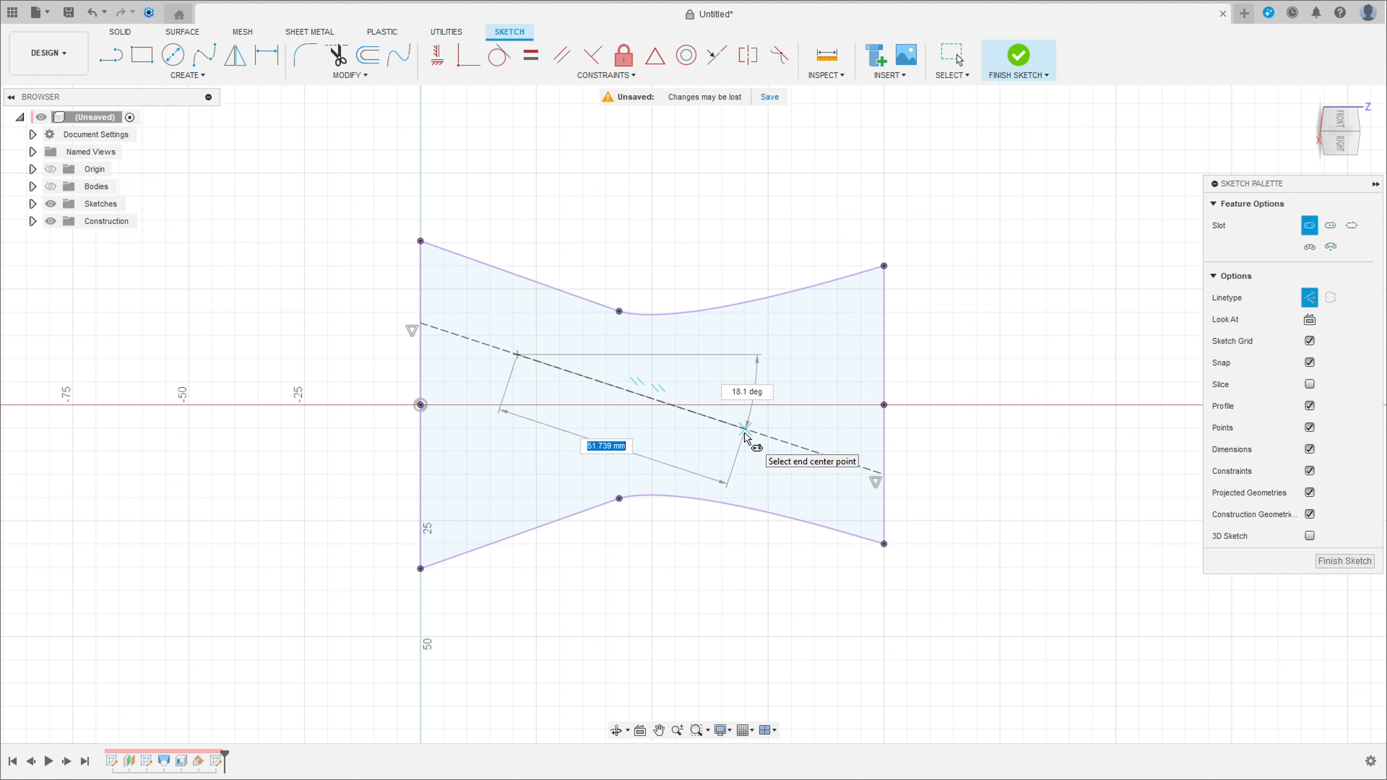
text(60)
key(Tab)
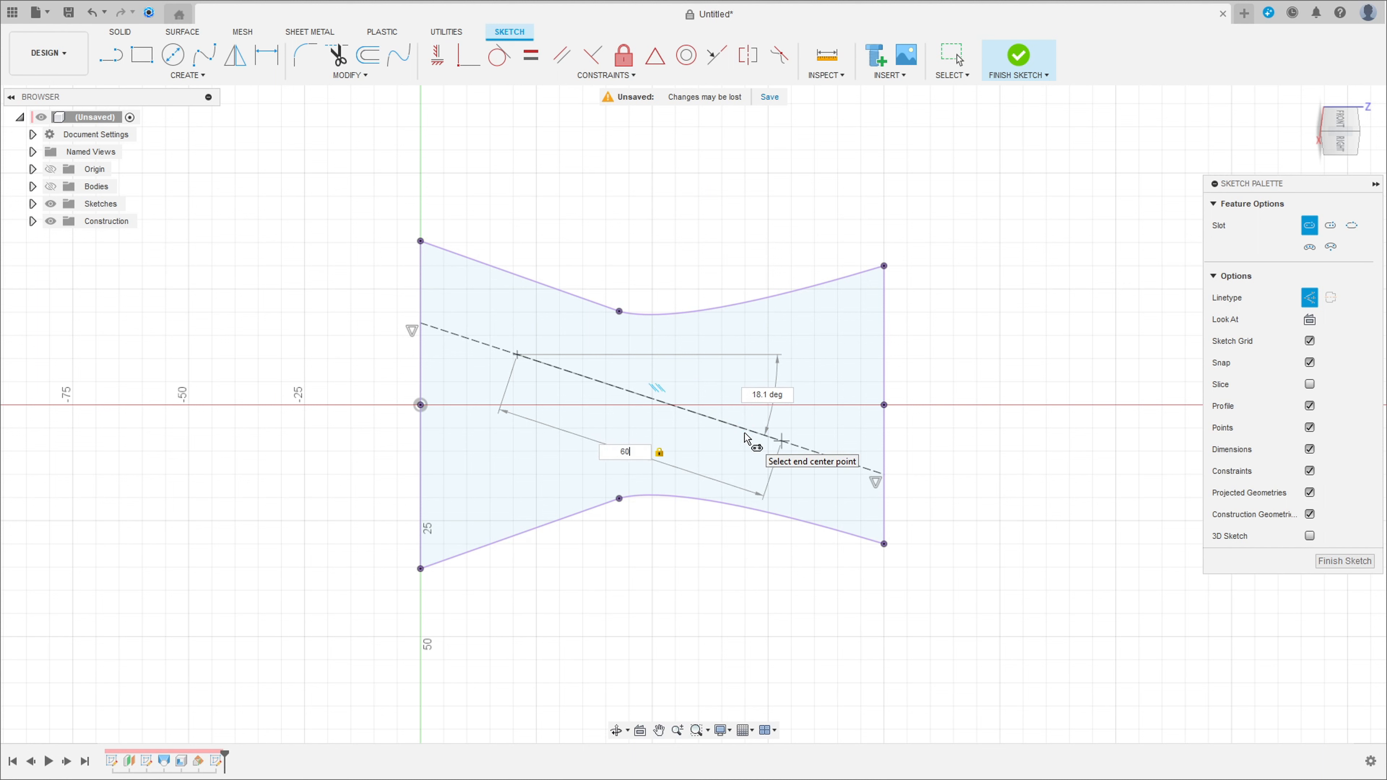
click(751, 442)
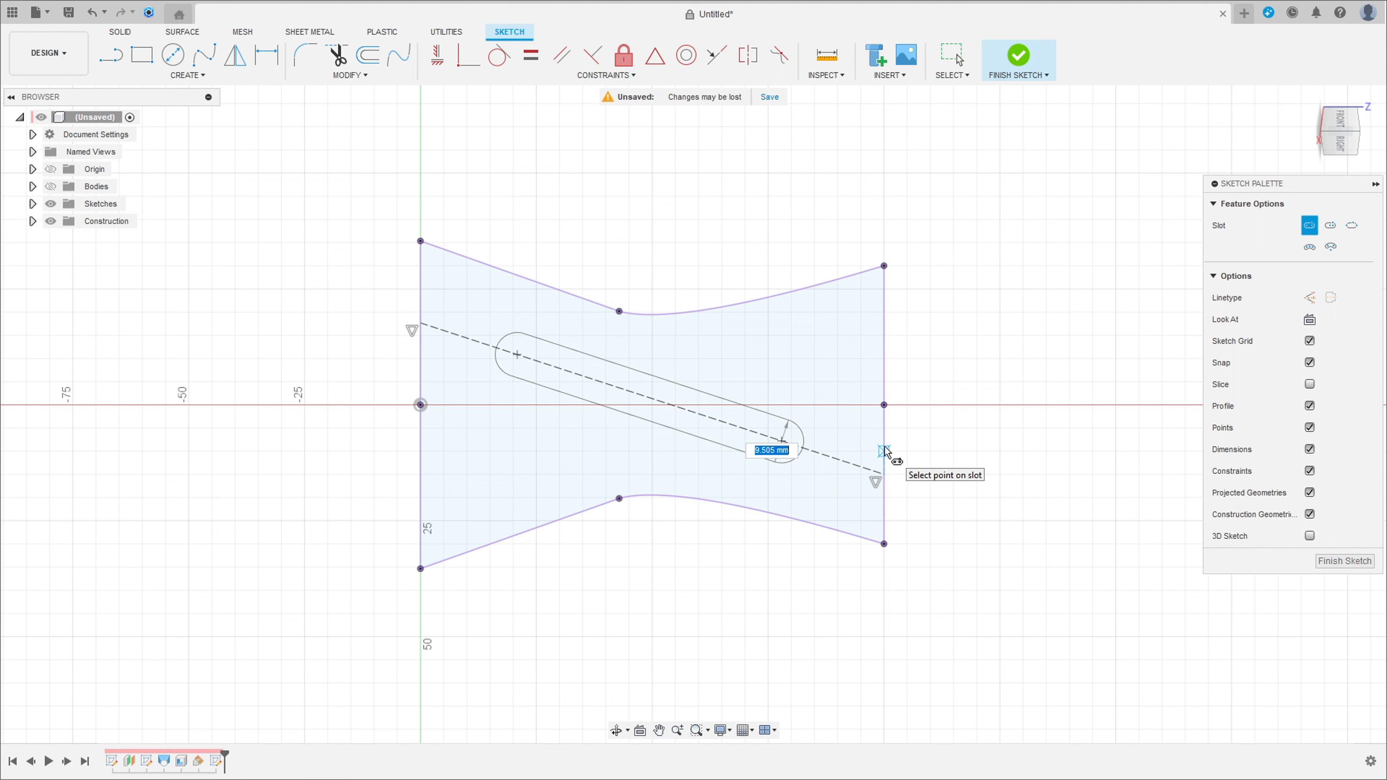
text(10)
key(Return)
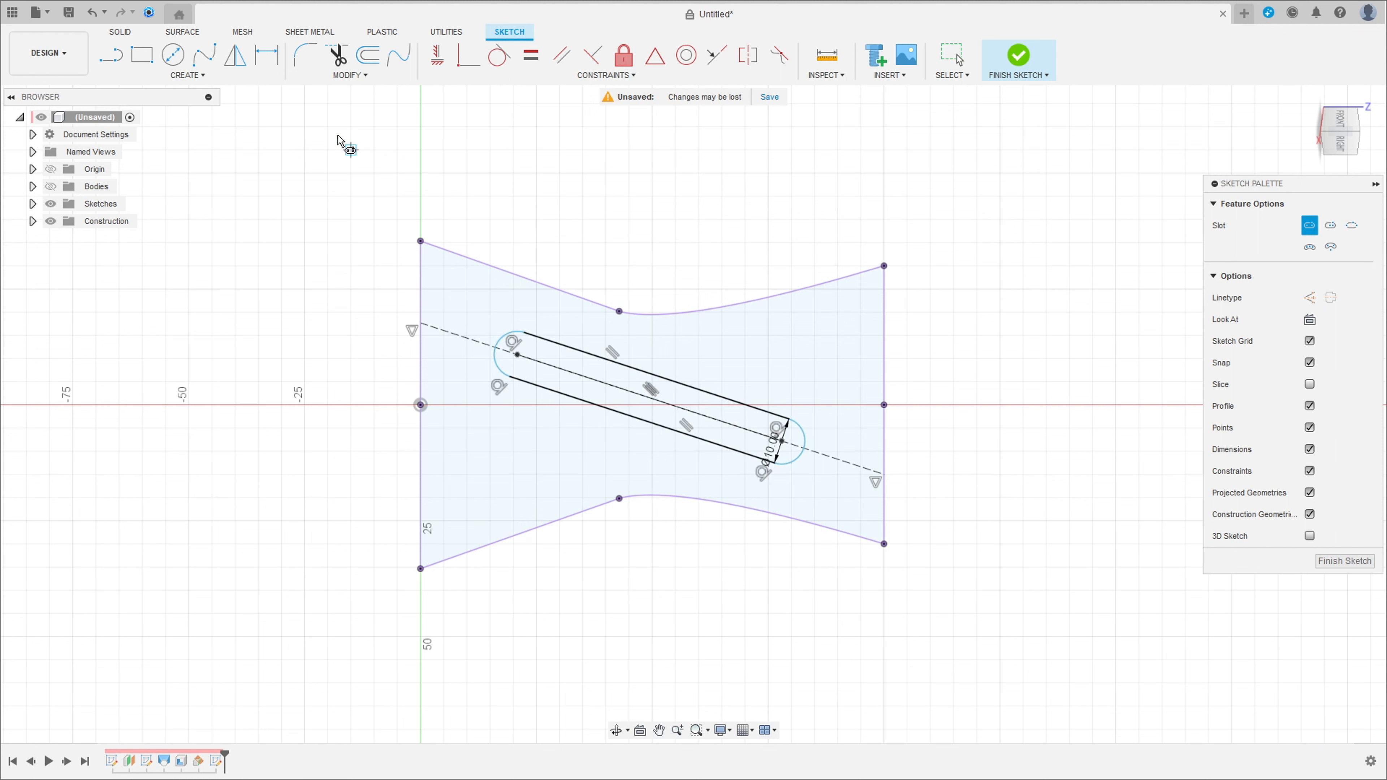
Dimension the distance along the vase's height from the origin to the slot's lower centre point as 18 mm.
click(266, 60)
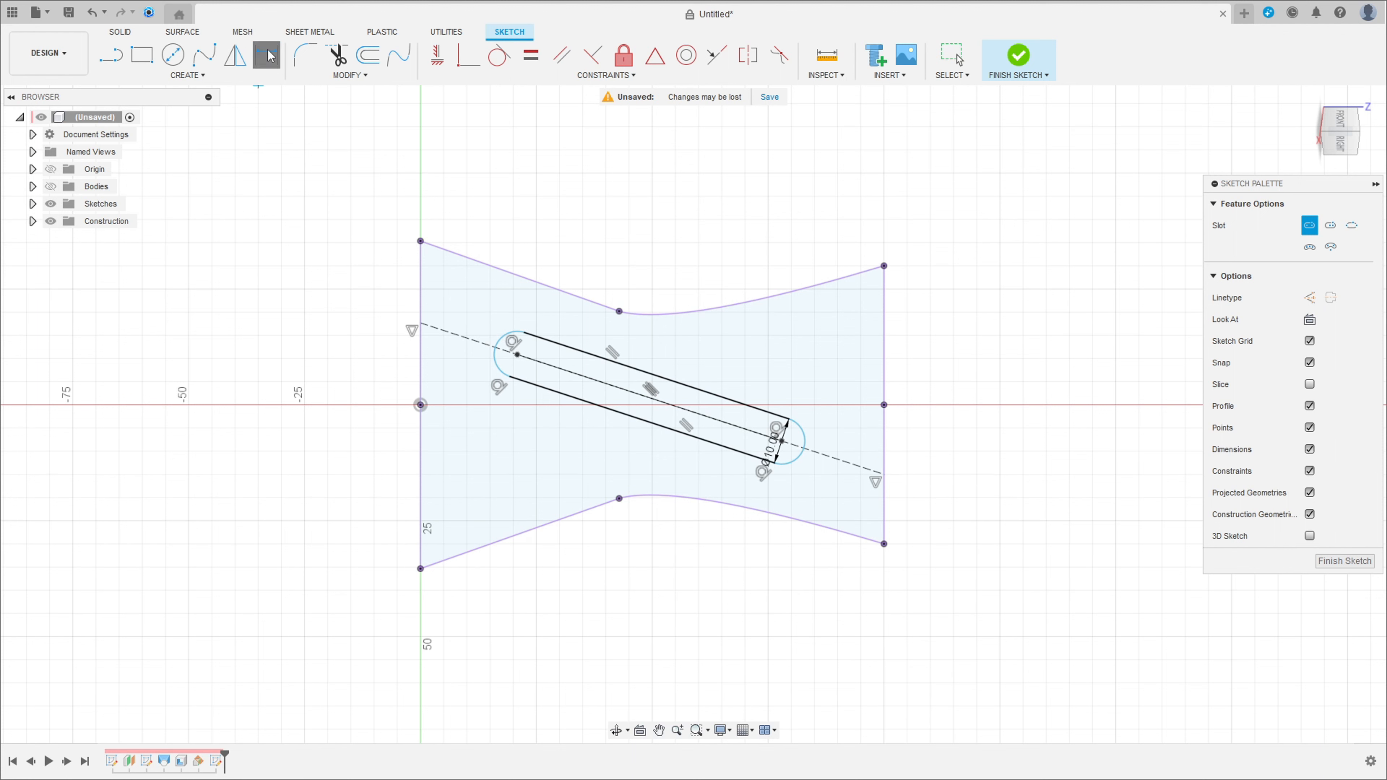
click(517, 356)
click(420, 405)
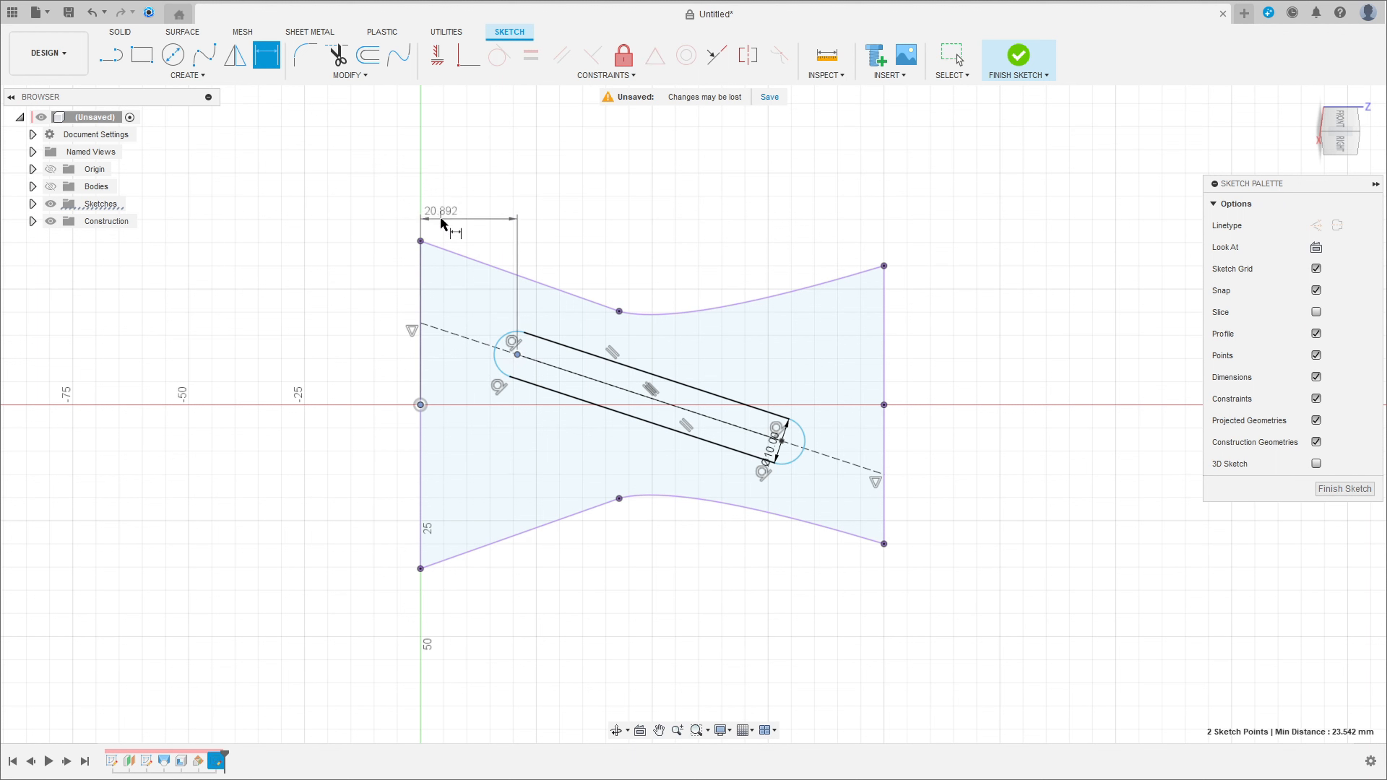
click(458, 203)
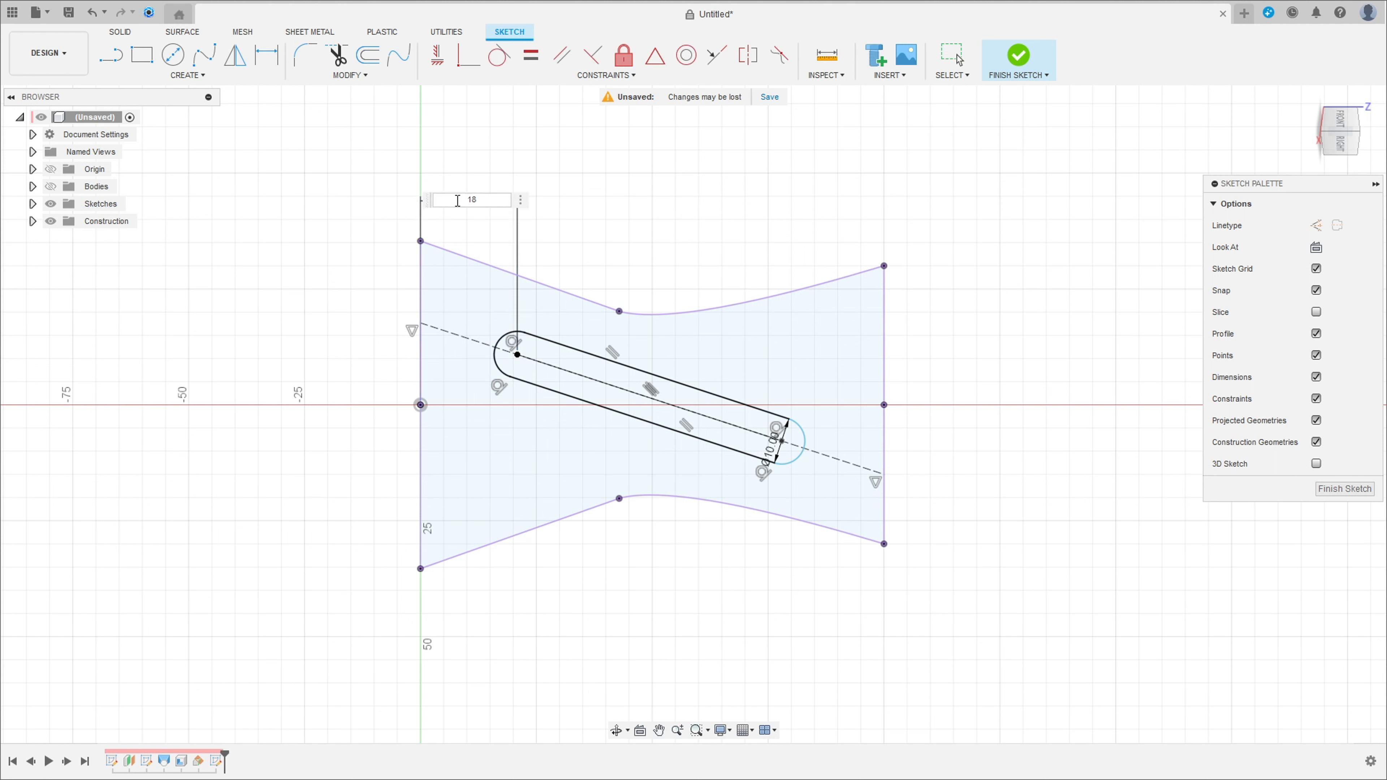
key(Return)
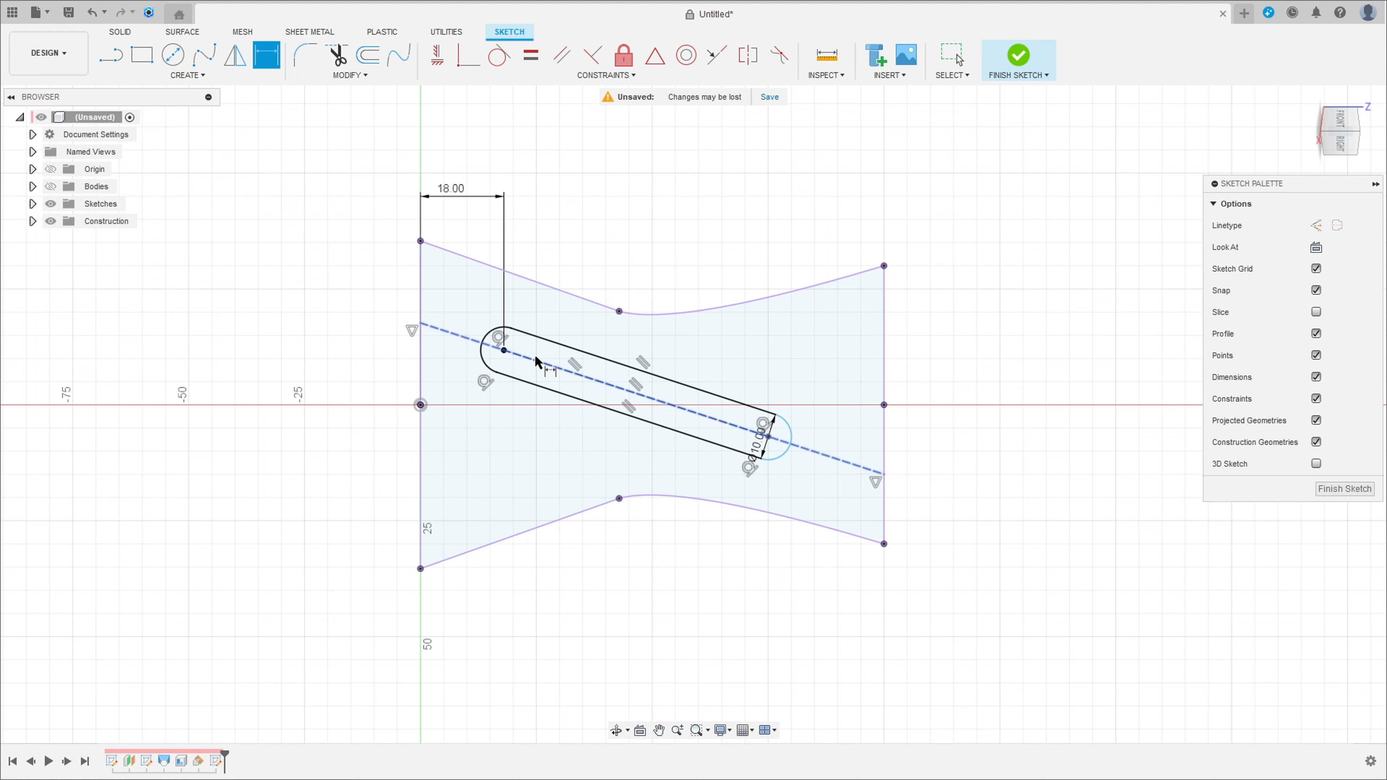
Dimension the slot's centre-to-centre distance as 60 mm and finish the sketch.
click(503, 349)
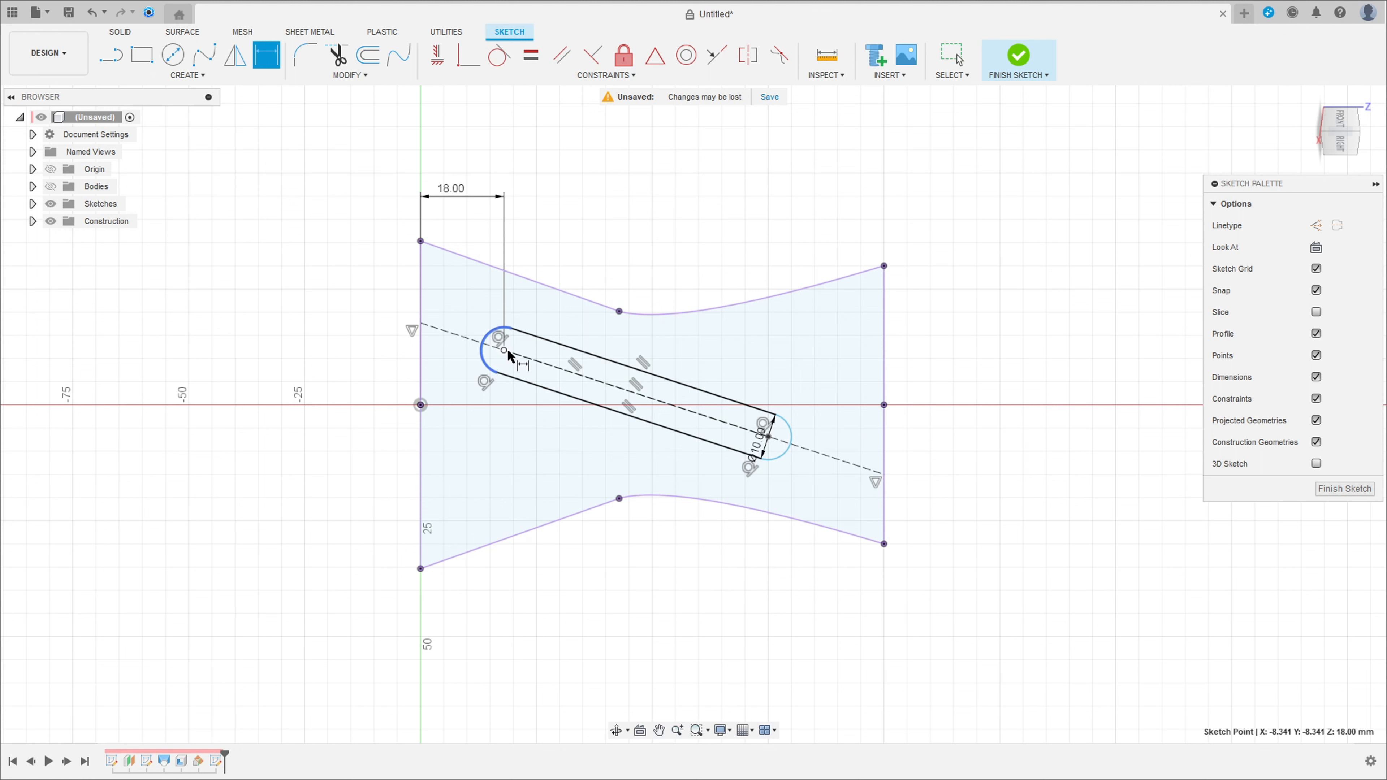
click(769, 437)
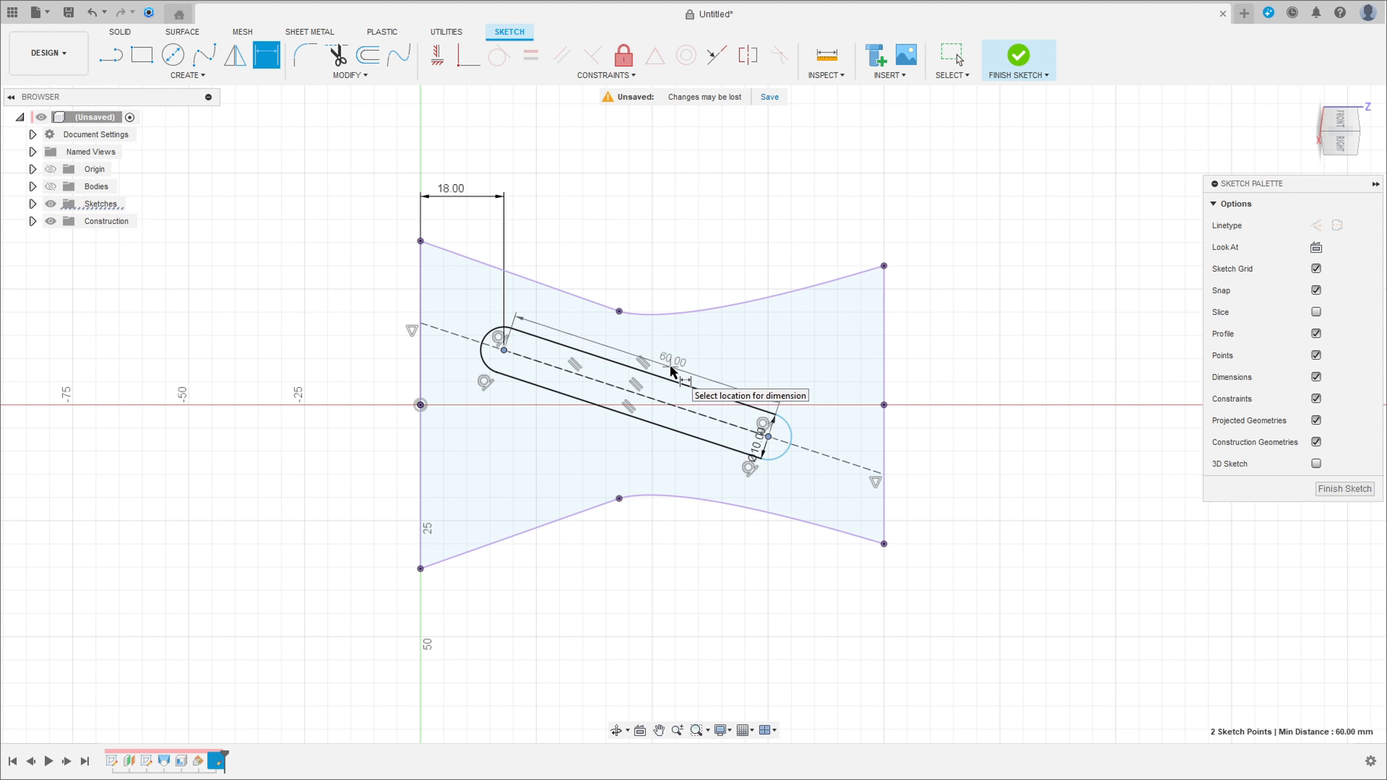
click(673, 371)
key(Return)
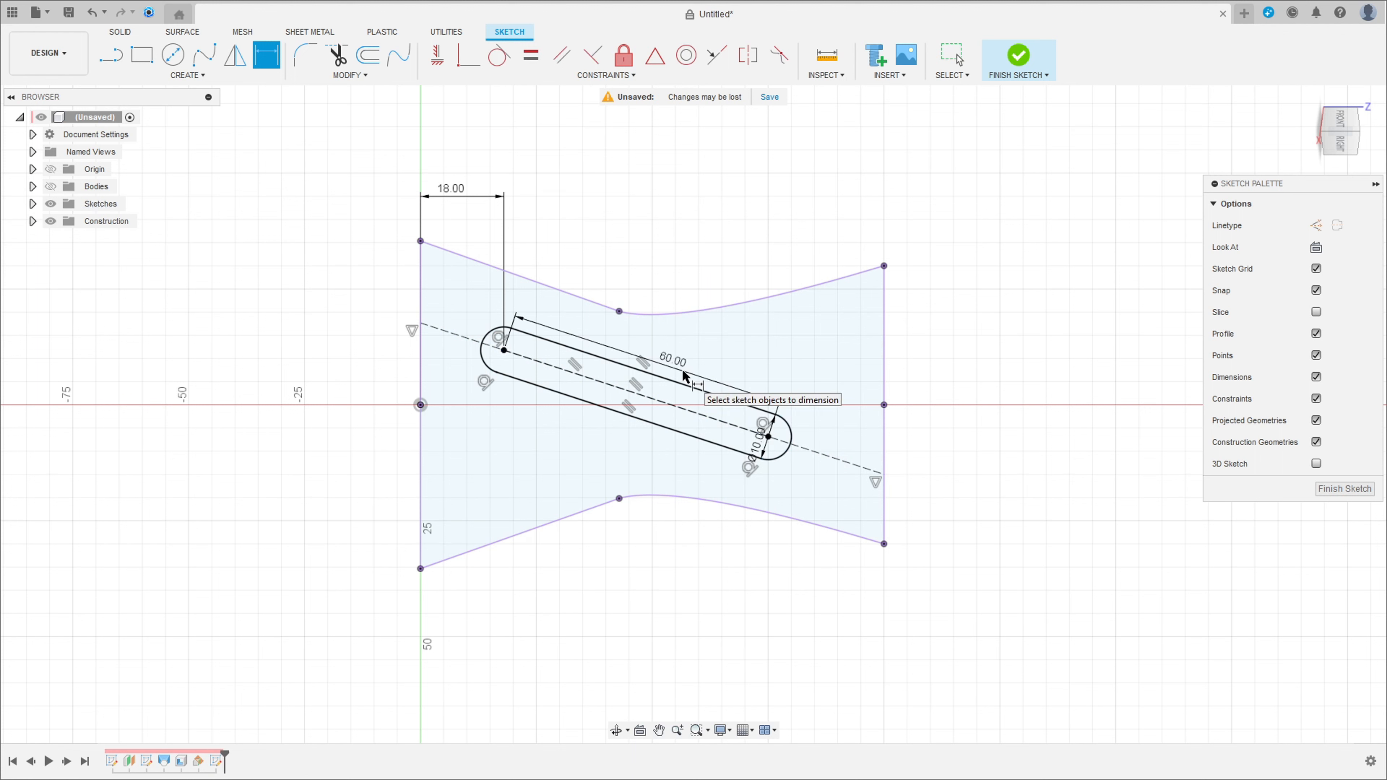
click(1018, 57)
Show the bodies and extrude the slot profile as a one-sided cut with extent All through the vase's front wall.
click(50, 187)
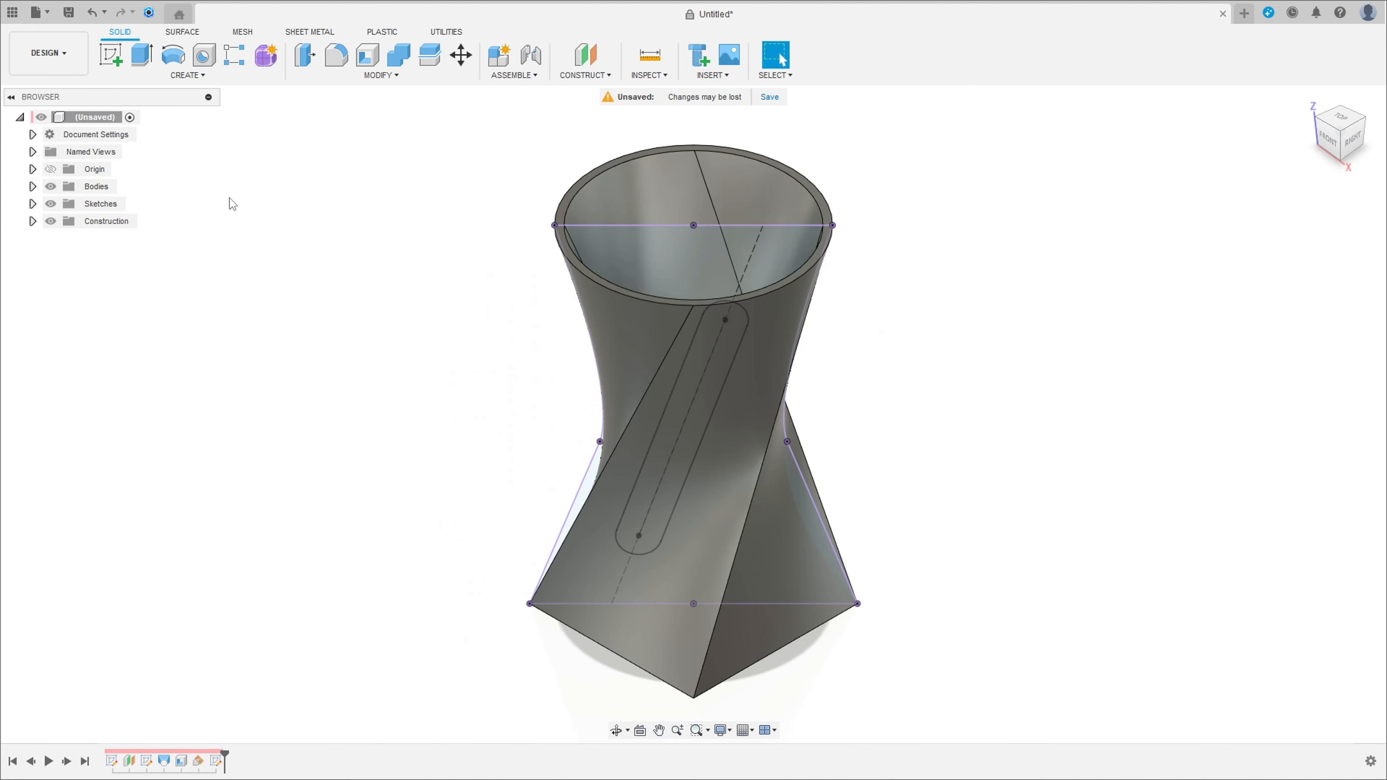
click(143, 56)
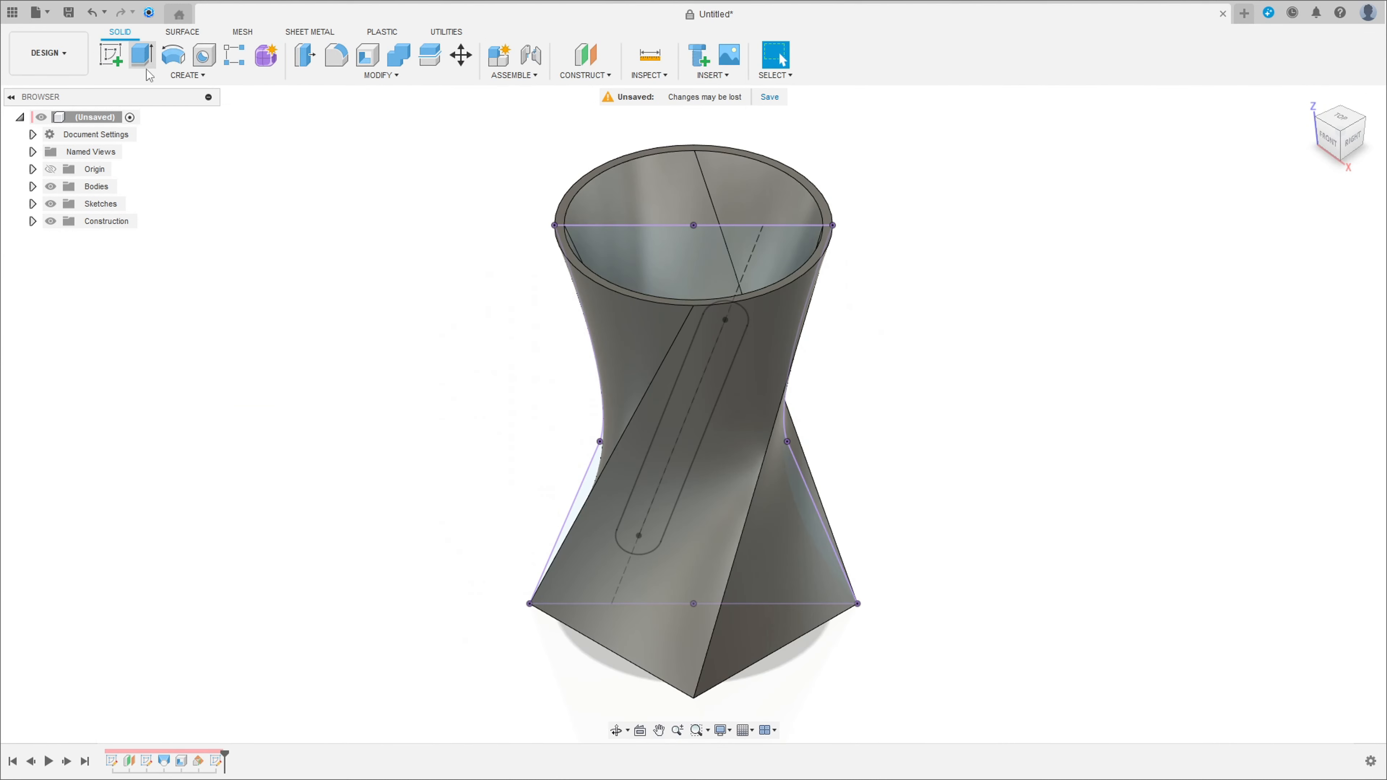
click(707, 384)
shift+middle_drag(710, 421, 668, 419)
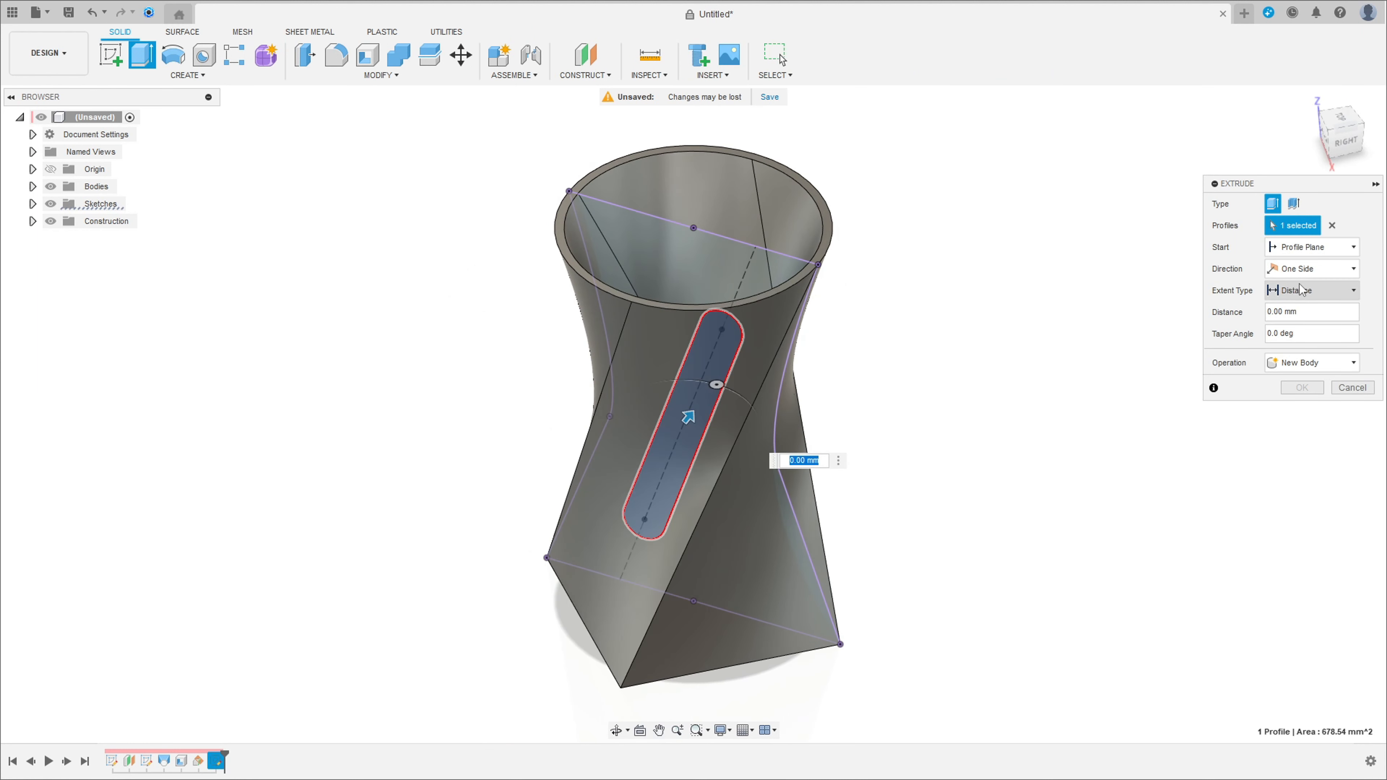
click(1302, 363)
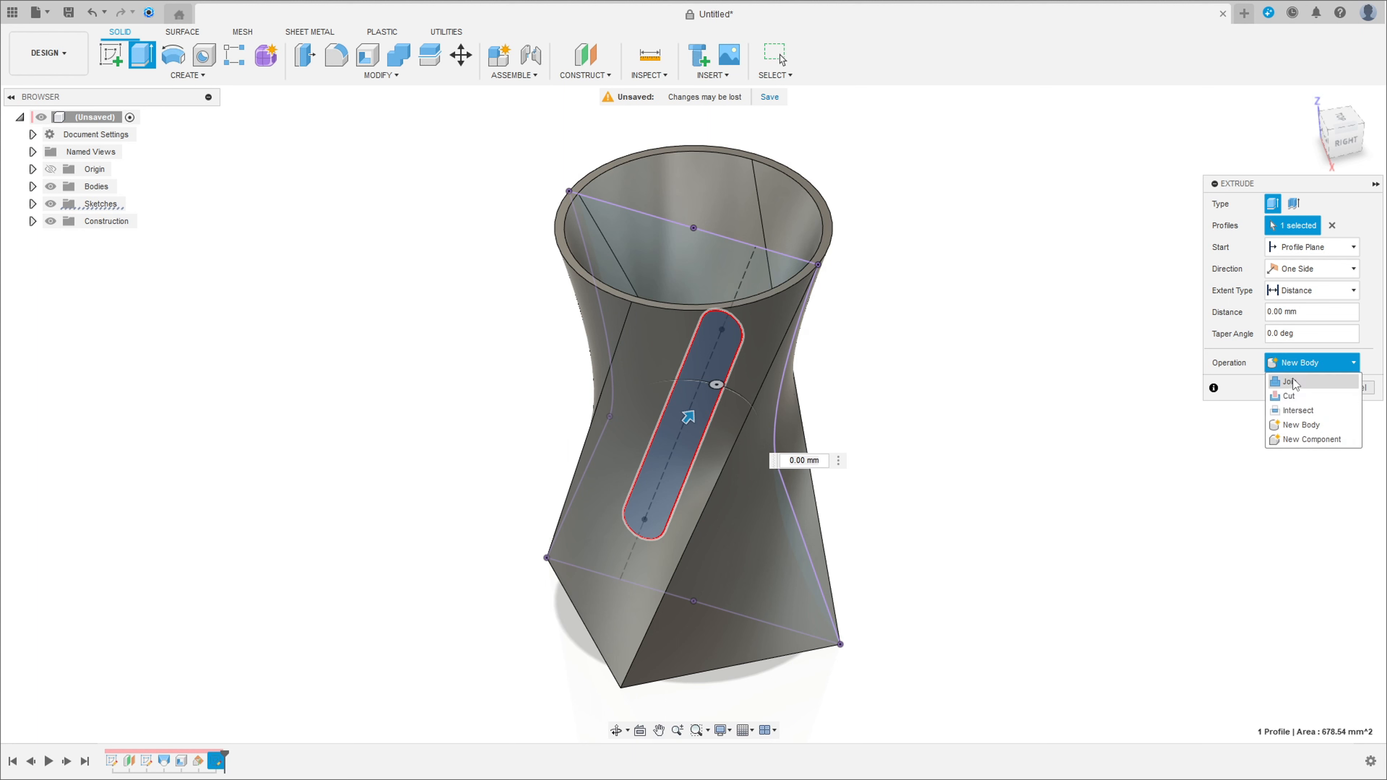
click(1286, 398)
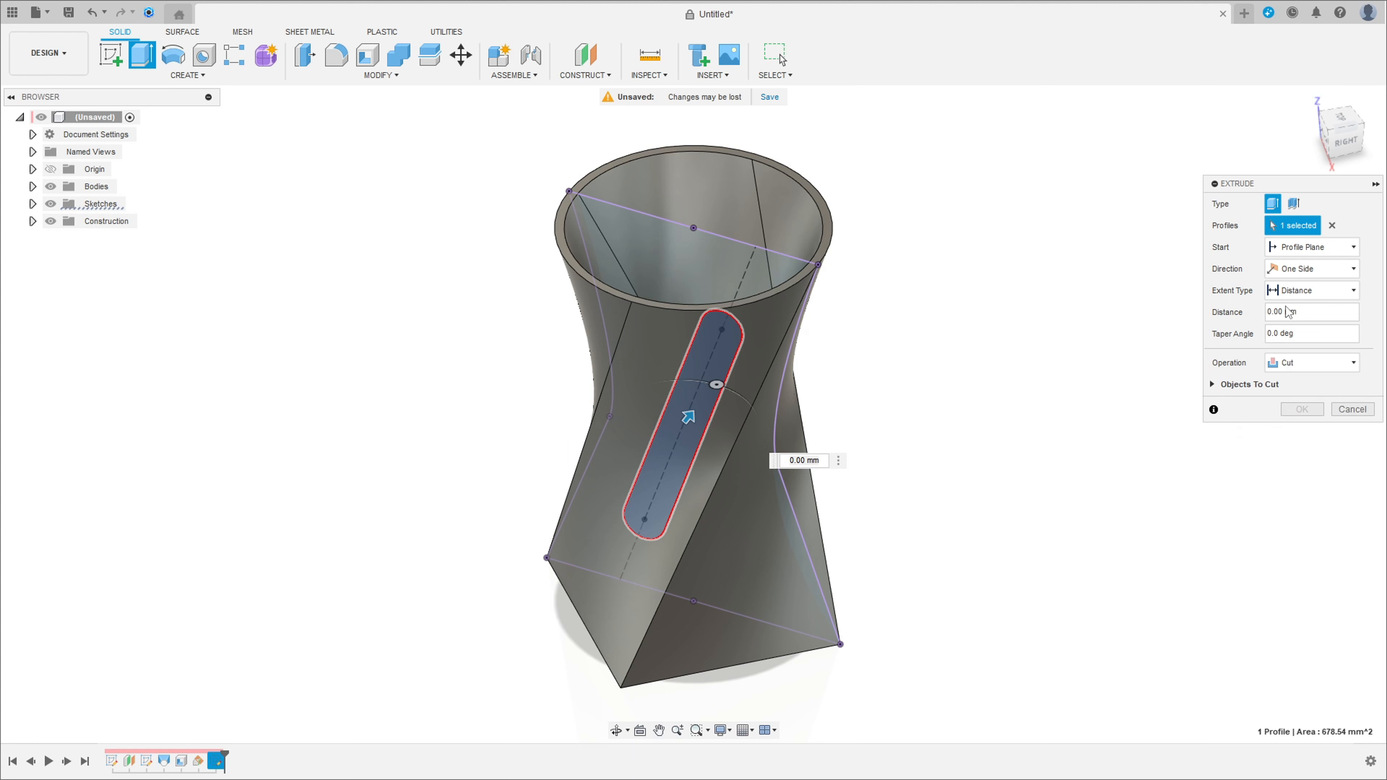
click(1311, 290)
click(1302, 339)
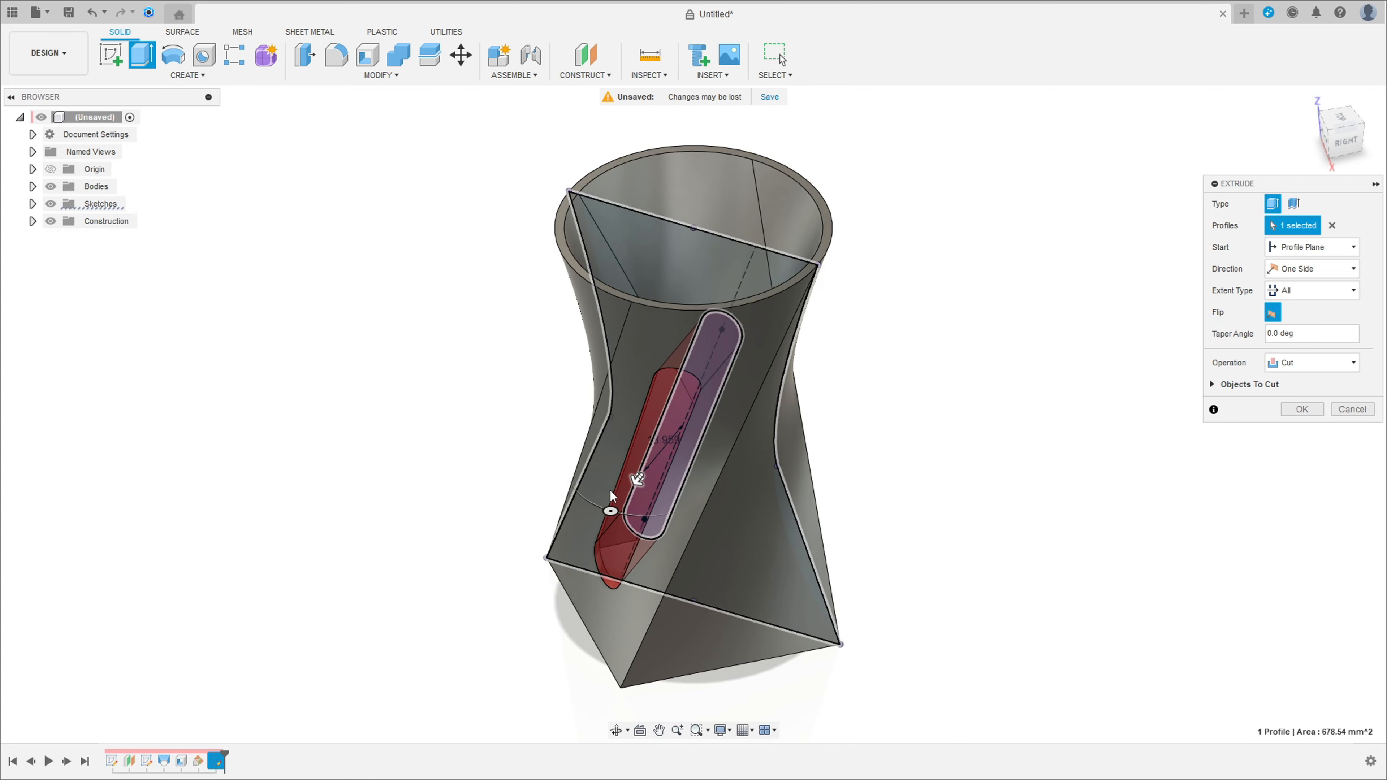
mouse_move(687, 458)
shift+middle_down()
mouse_move(628, 474)
mouse_move(590, 419)
mouse_move(529, 415)
mouse_move(575, 424)
mouse_move(541, 443)
mouse_move(672, 456)
shift+middle_up()
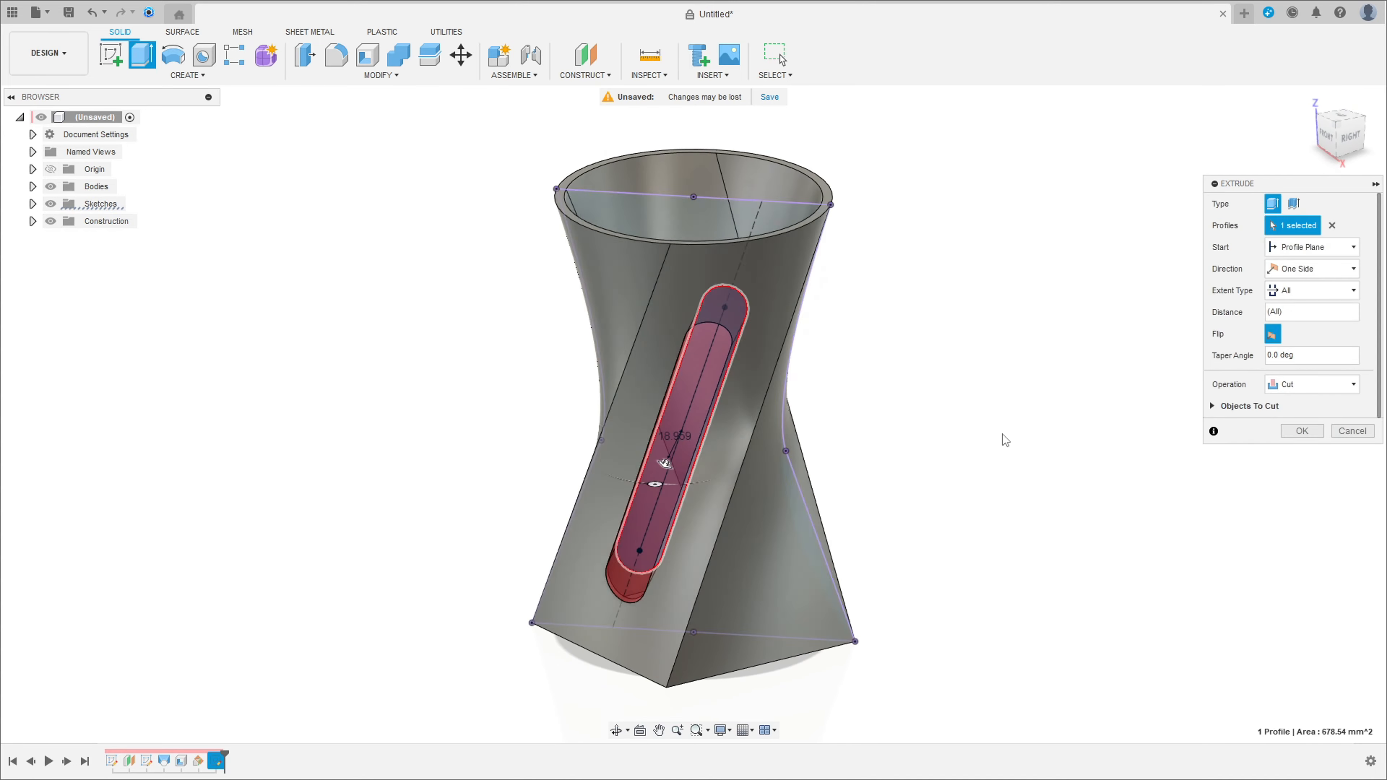
key(Return)
mouse_move(949, 408)
shift+middle_down()
mouse_move(959, 380)
mouse_move(985, 415)
mouse_move(945, 420)
shift+middle_up()
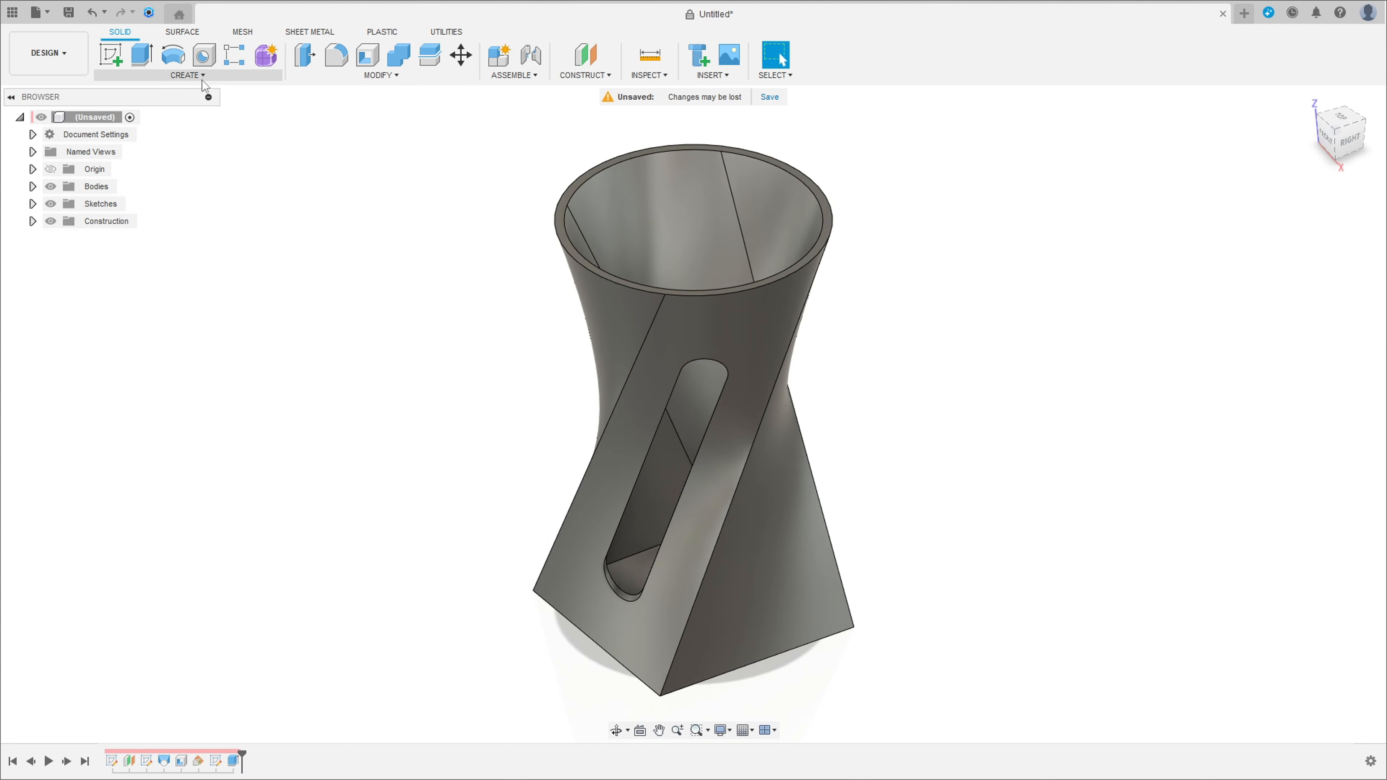
Start a Circular Pattern with object type Features and choose the slot cut as the object.
click(200, 76)
mouse_move(180, 368)
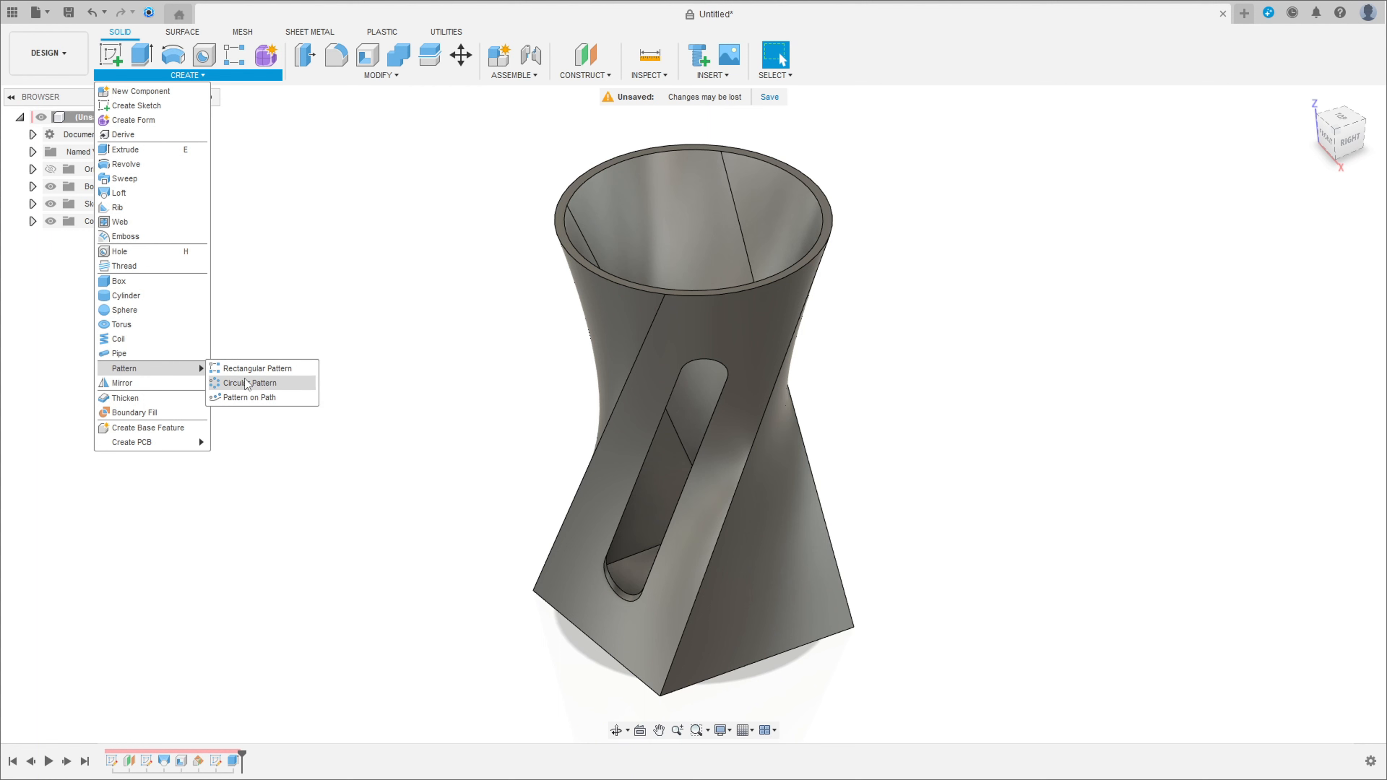
click(267, 383)
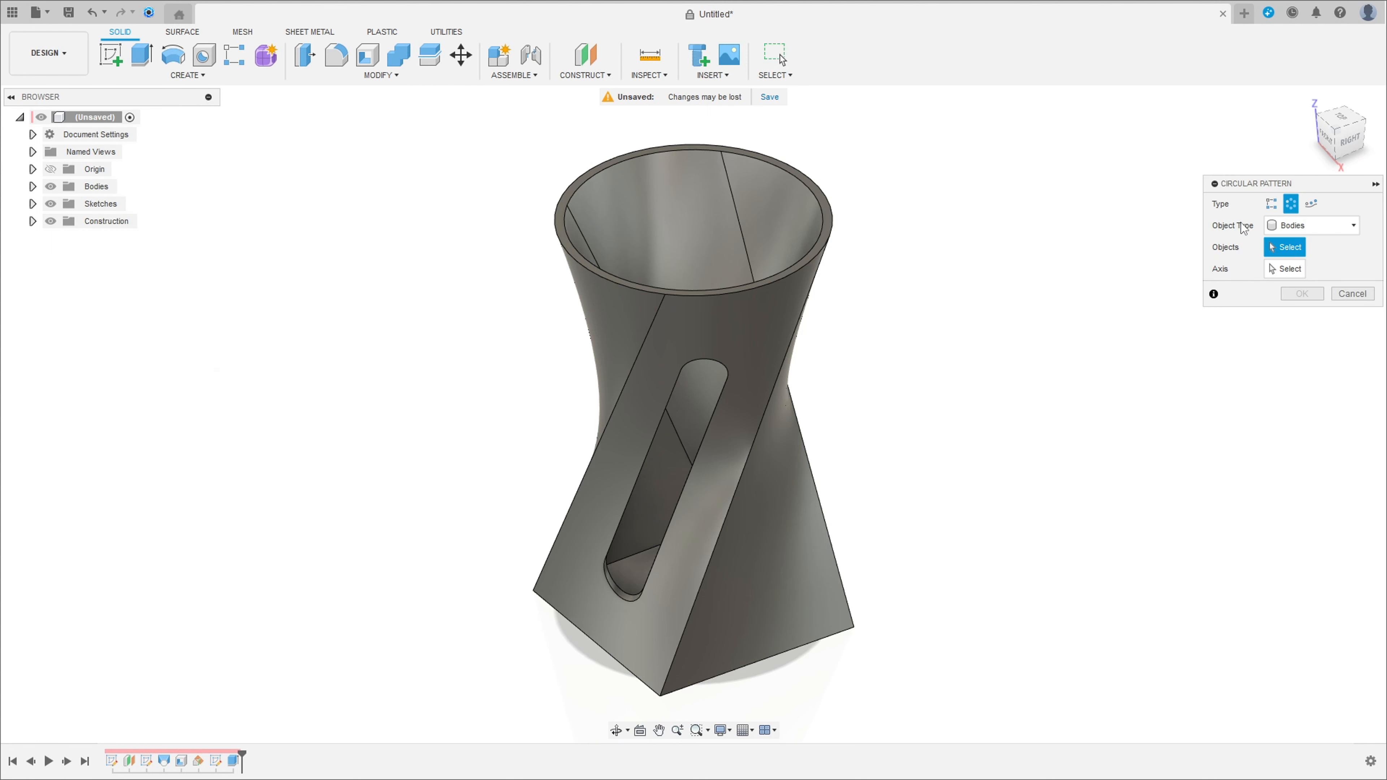
click(1313, 226)
click(1277, 271)
click(234, 761)
Pattern the slot cut about the vertical Z axis with full distribution and a quantity of 4.
click(1275, 271)
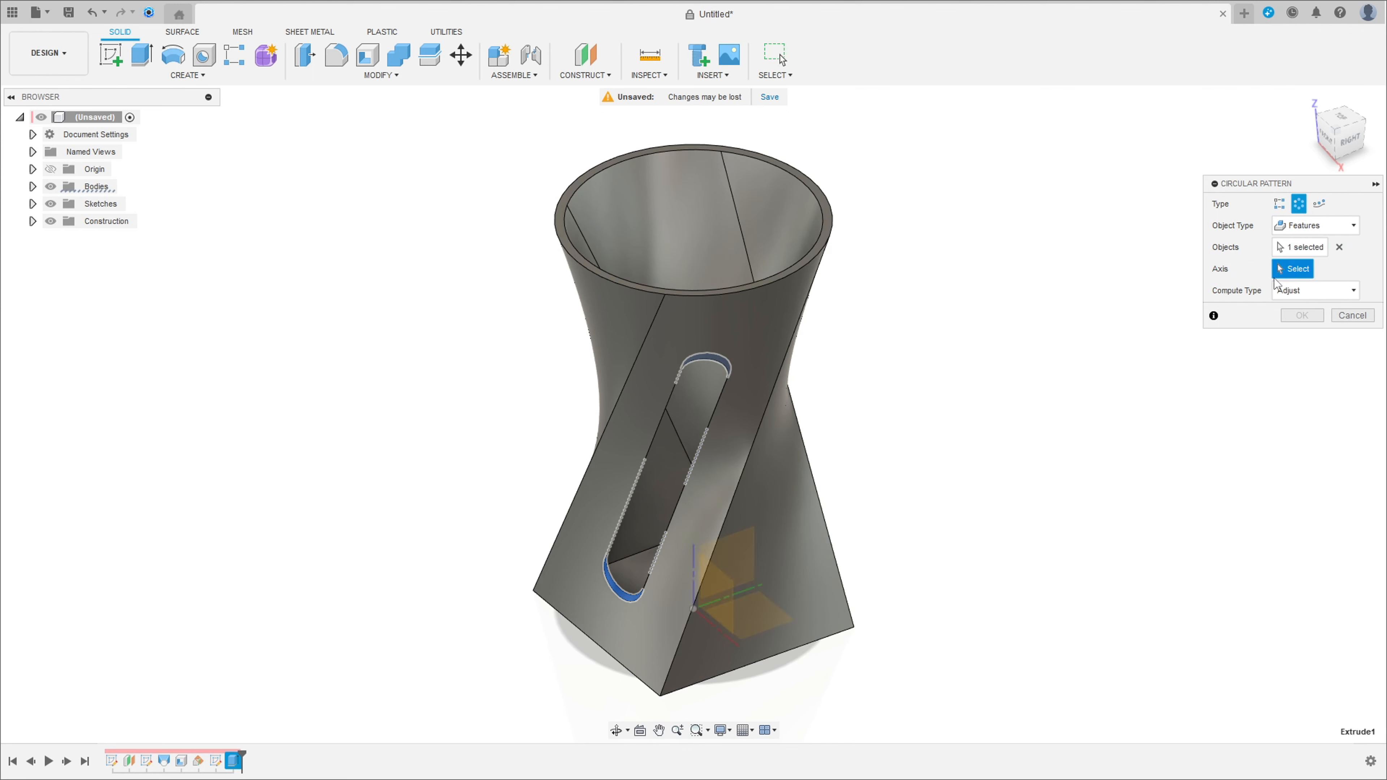
shift+middle_drag(897, 471, 933, 487)
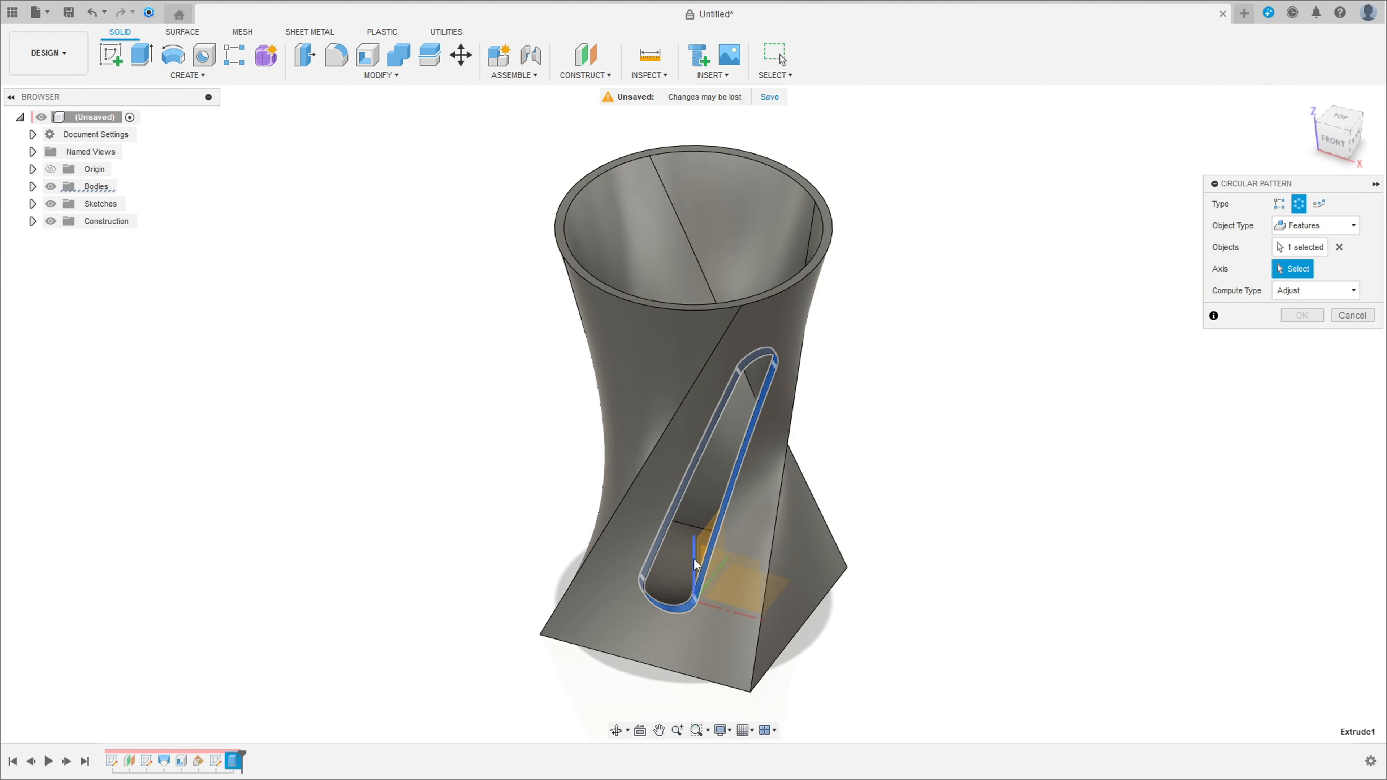
click(694, 559)
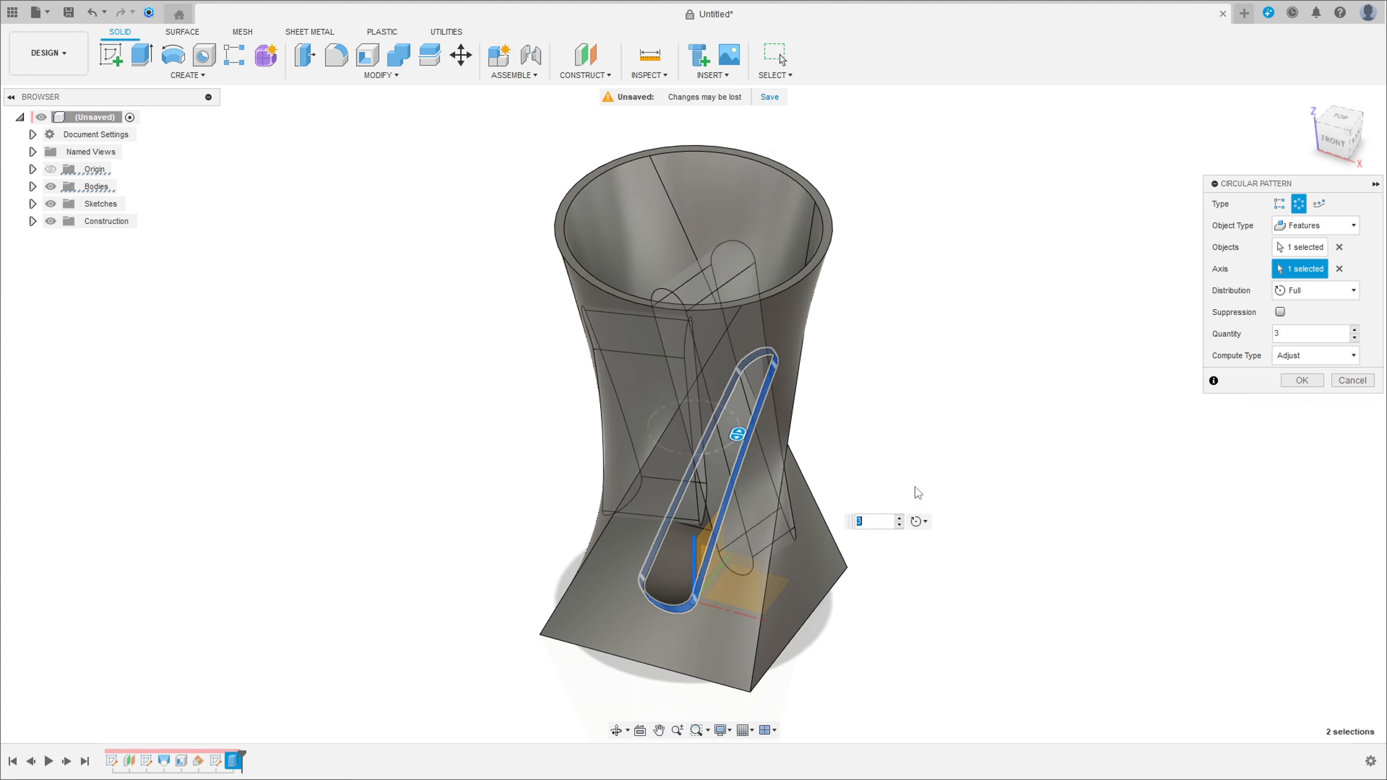
click(1354, 330)
click(1305, 381)
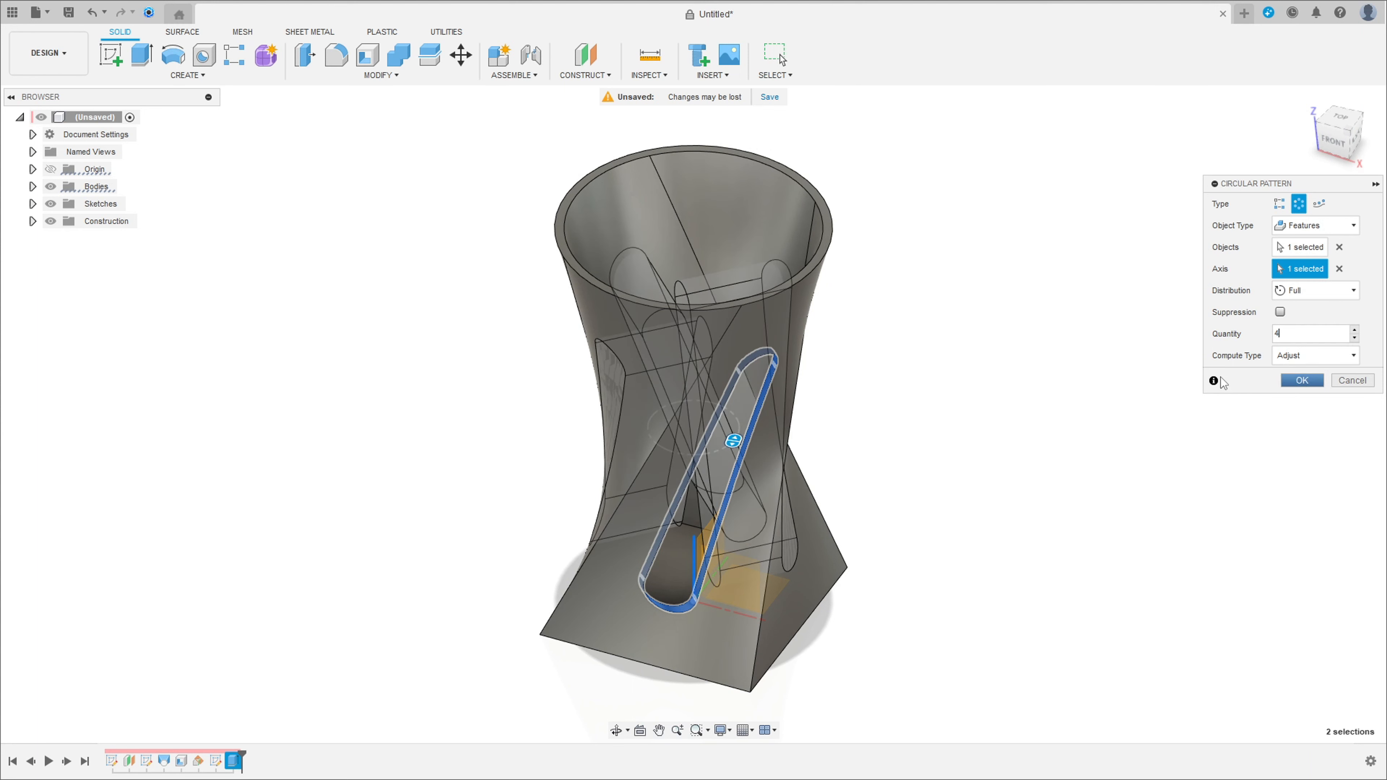
shift+middle_drag(1201, 369, 310, 350)
key(Escape)
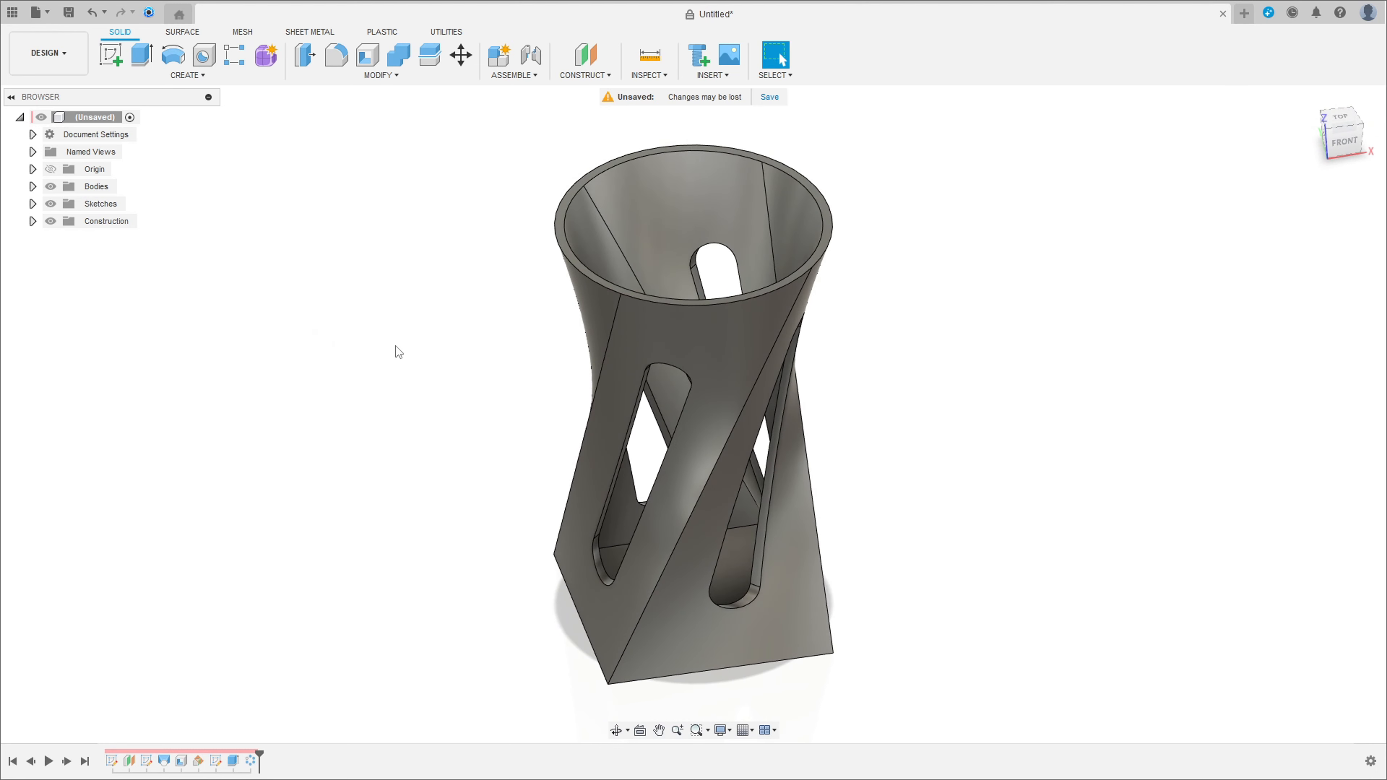